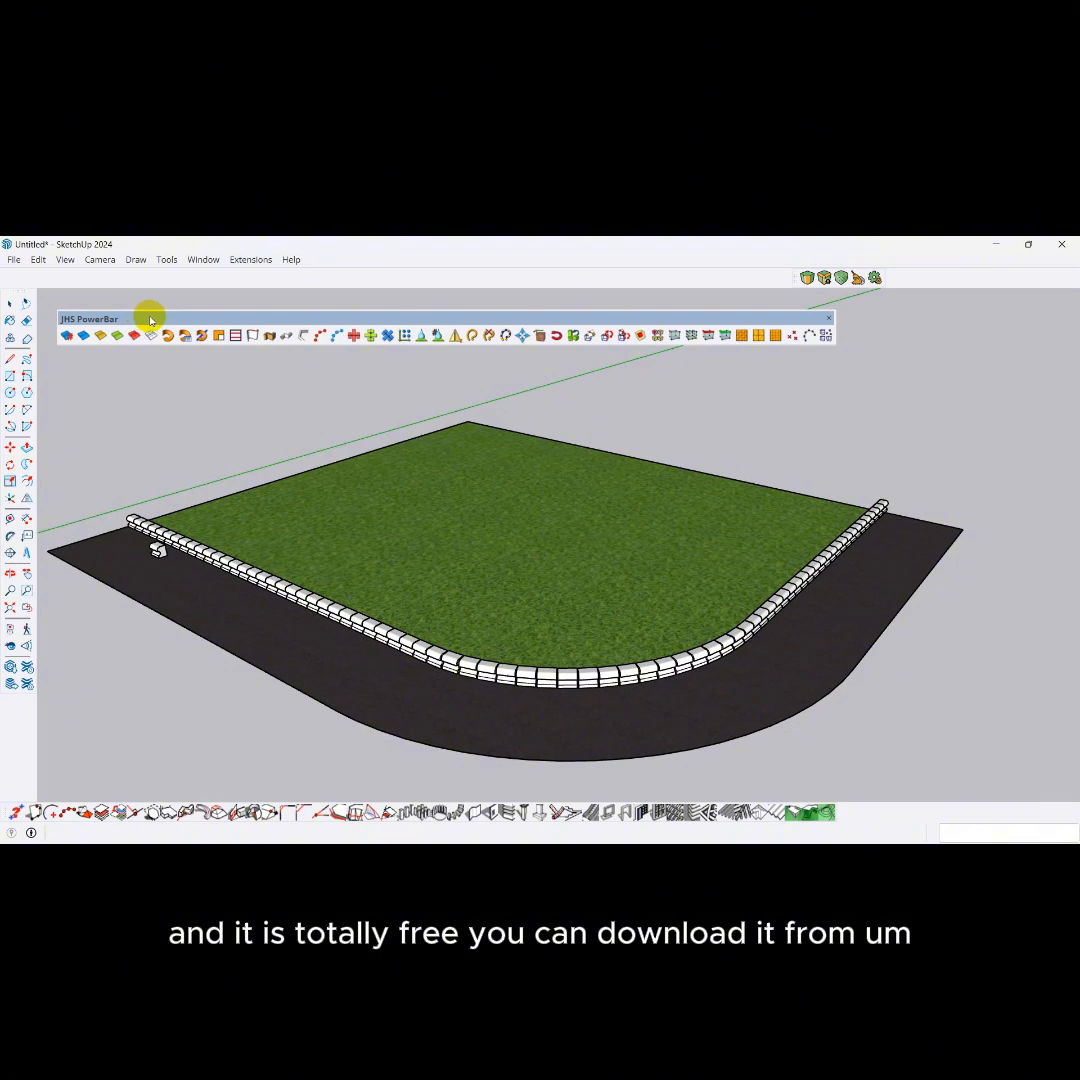
{"action": "left_click_drag", "start_coordinate": [150, 320], "coordinate": [139, 305]}
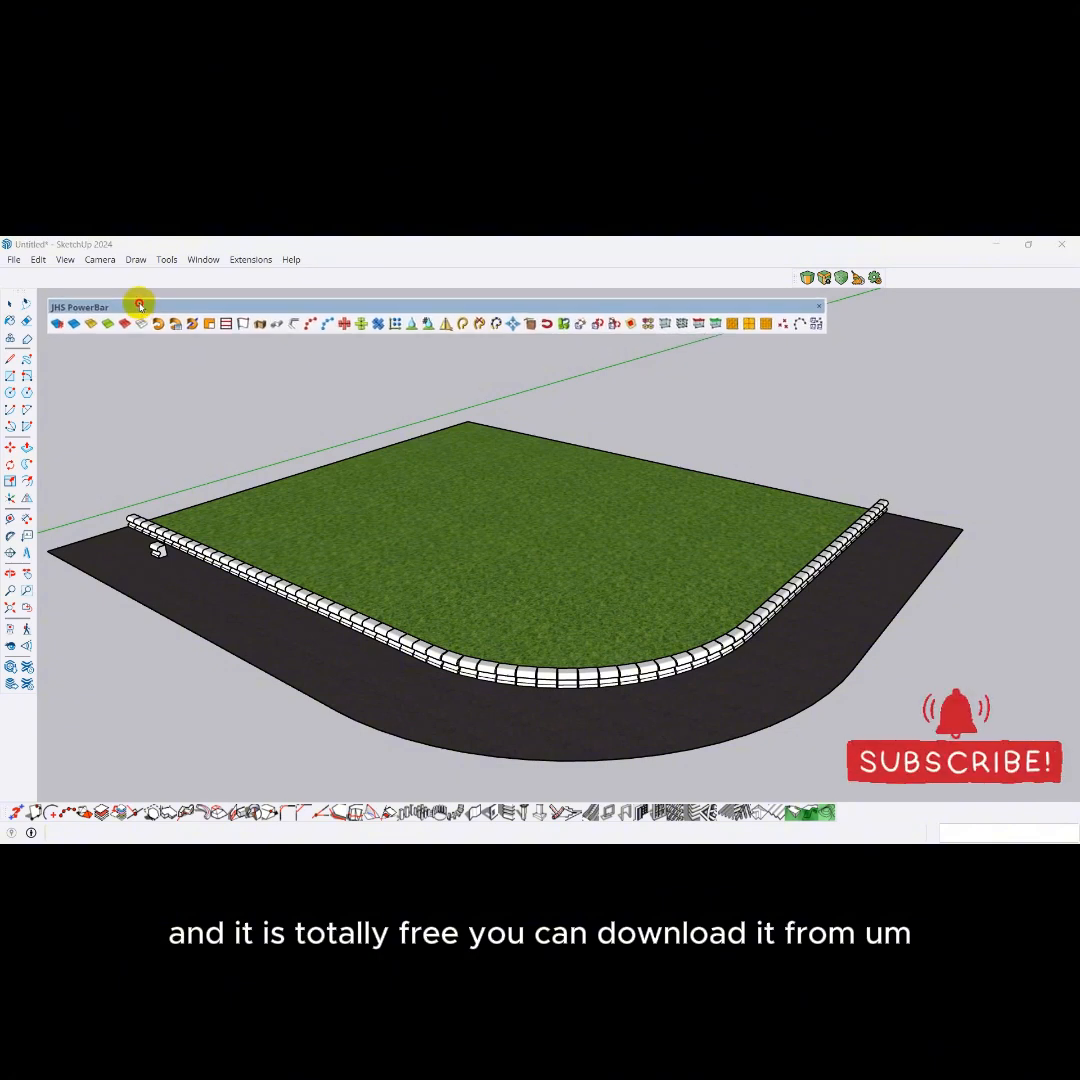
{"action": "left_click", "coordinate": [205, 256]}
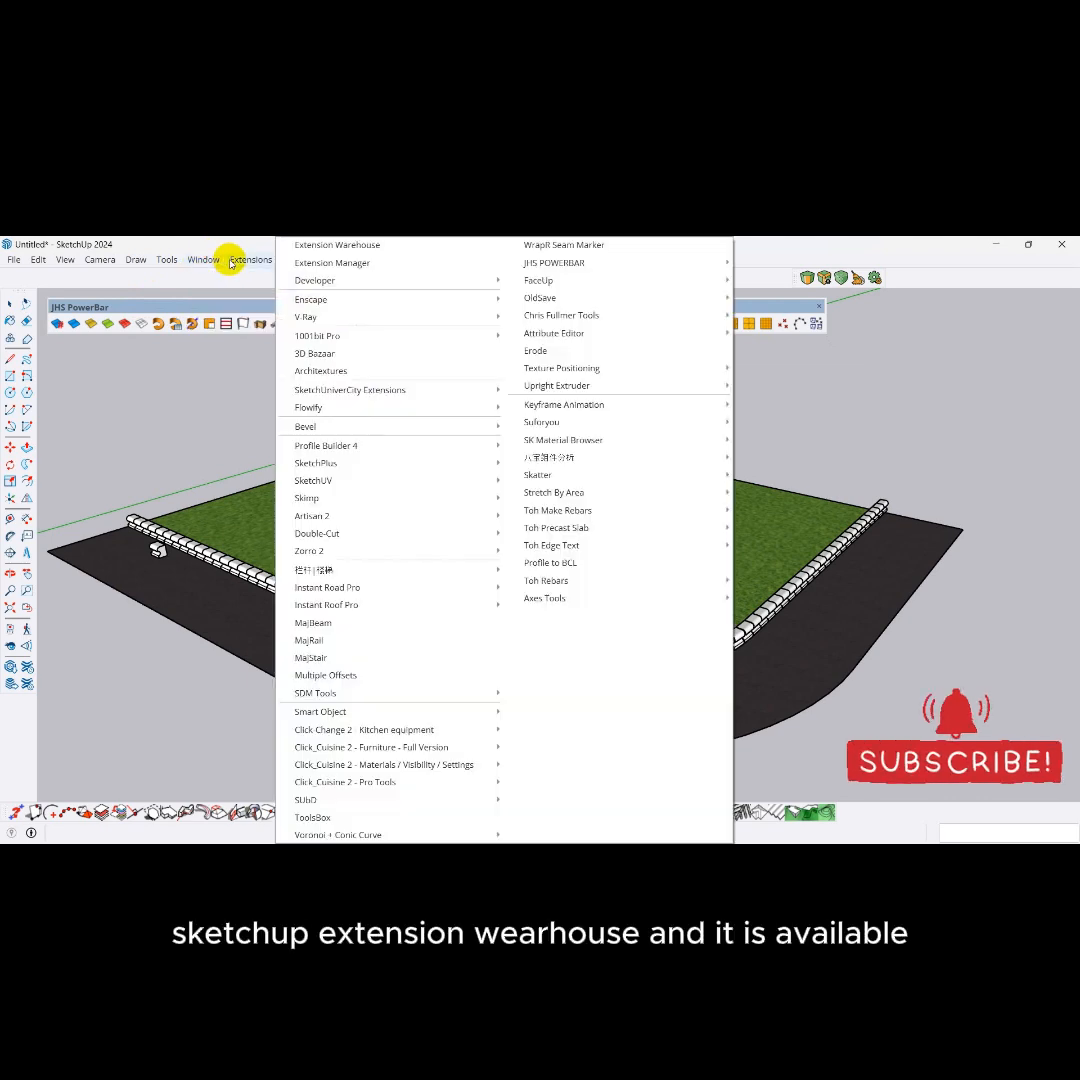
{"action": "left_click", "coordinate": [230, 262]}
{"action": "left_click", "coordinate": [230, 262]}
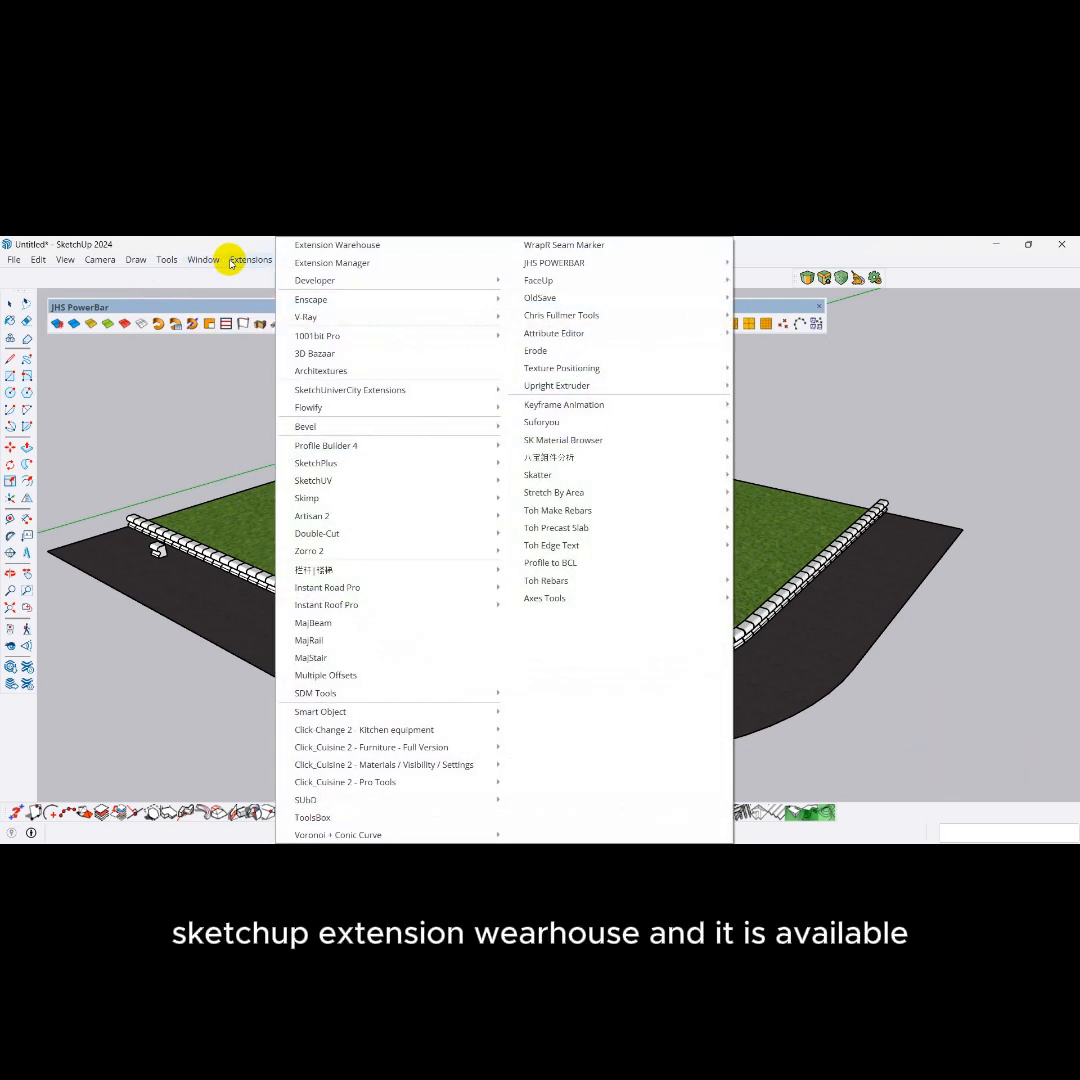
{"action": "left_click", "coordinate": [207, 298]}
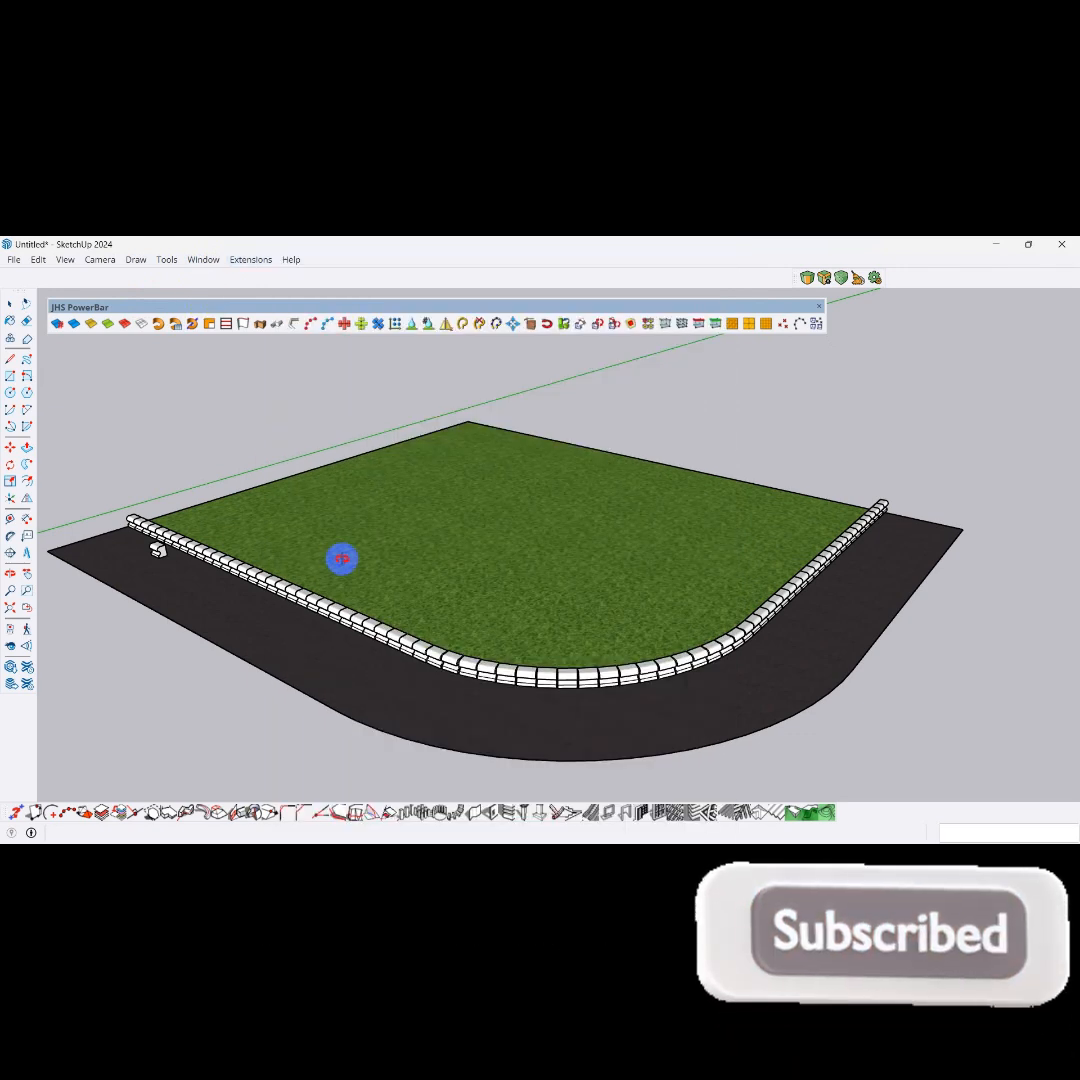
Select all instances of the curb block component except the loose one on the road, and delete them.
{"action": "middle_click_drag", "start_coordinate": [342, 559], "coordinate": [271, 576]}
{"action": "scroll", "coordinate": [217, 574], "scroll_direction": "up", "scroll_amount": 4}
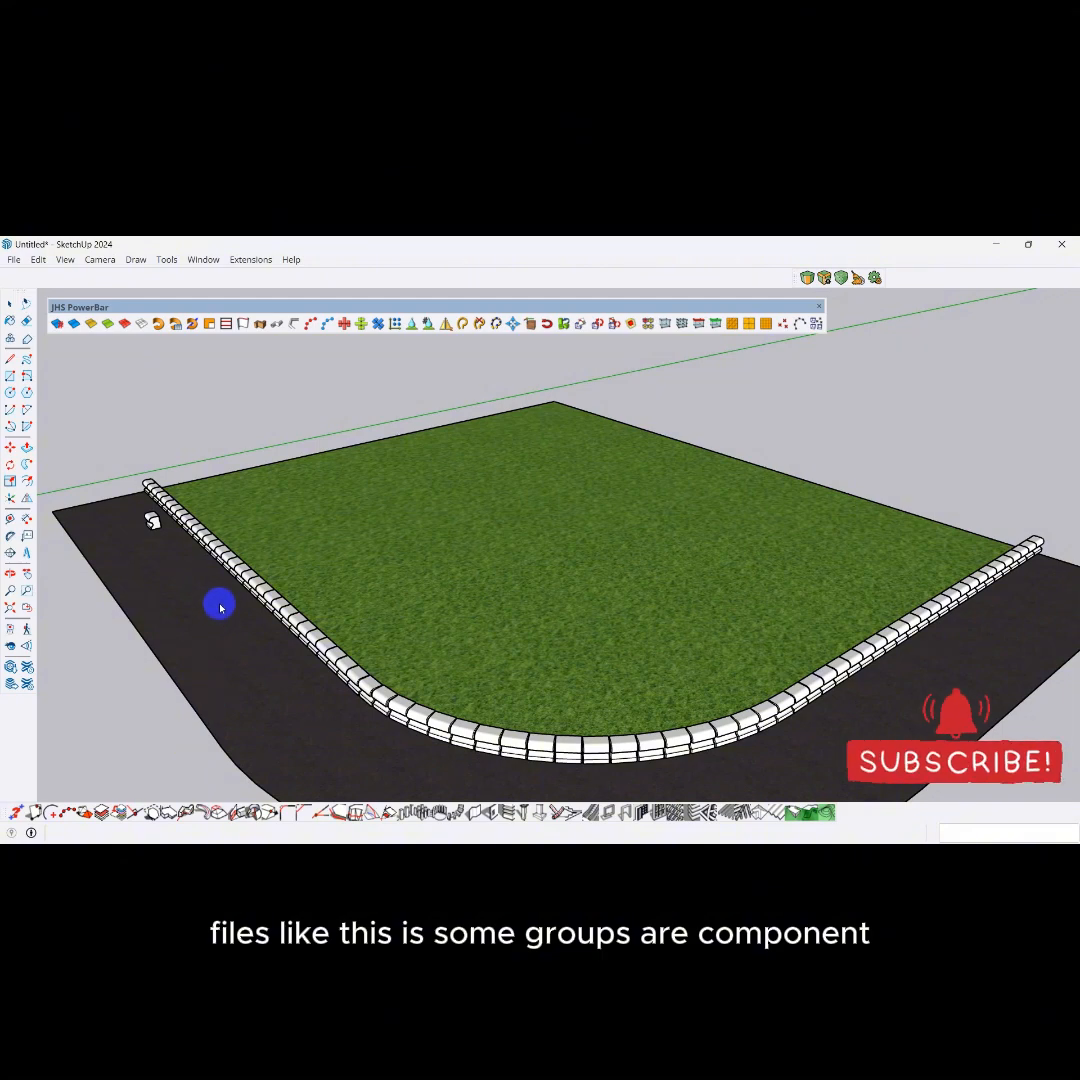
{"action": "left_click", "coordinate": [140, 486]}
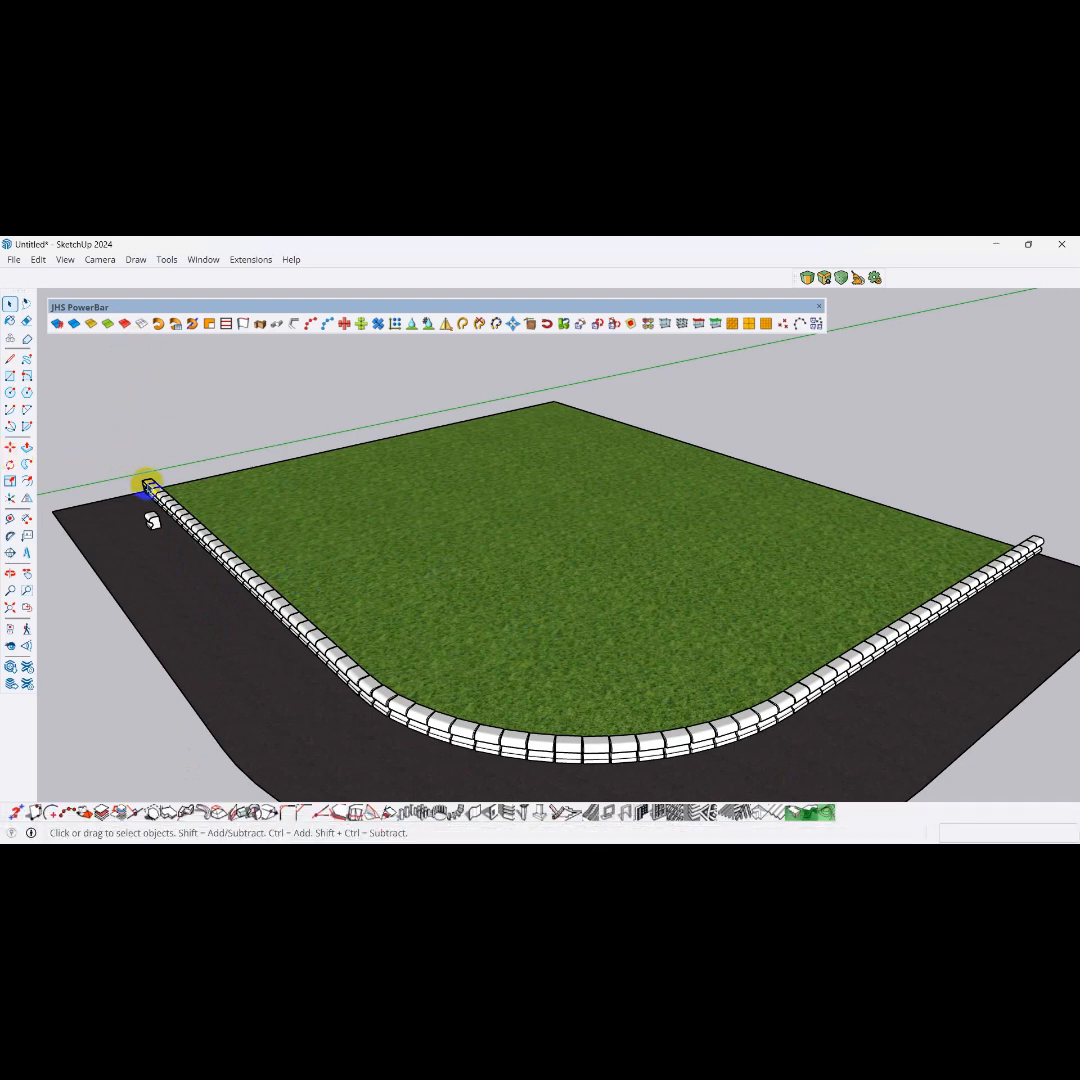
{"action": "right_click", "coordinate": [145, 485]}
{"action": "mouse_move", "coordinate": [198, 368]}
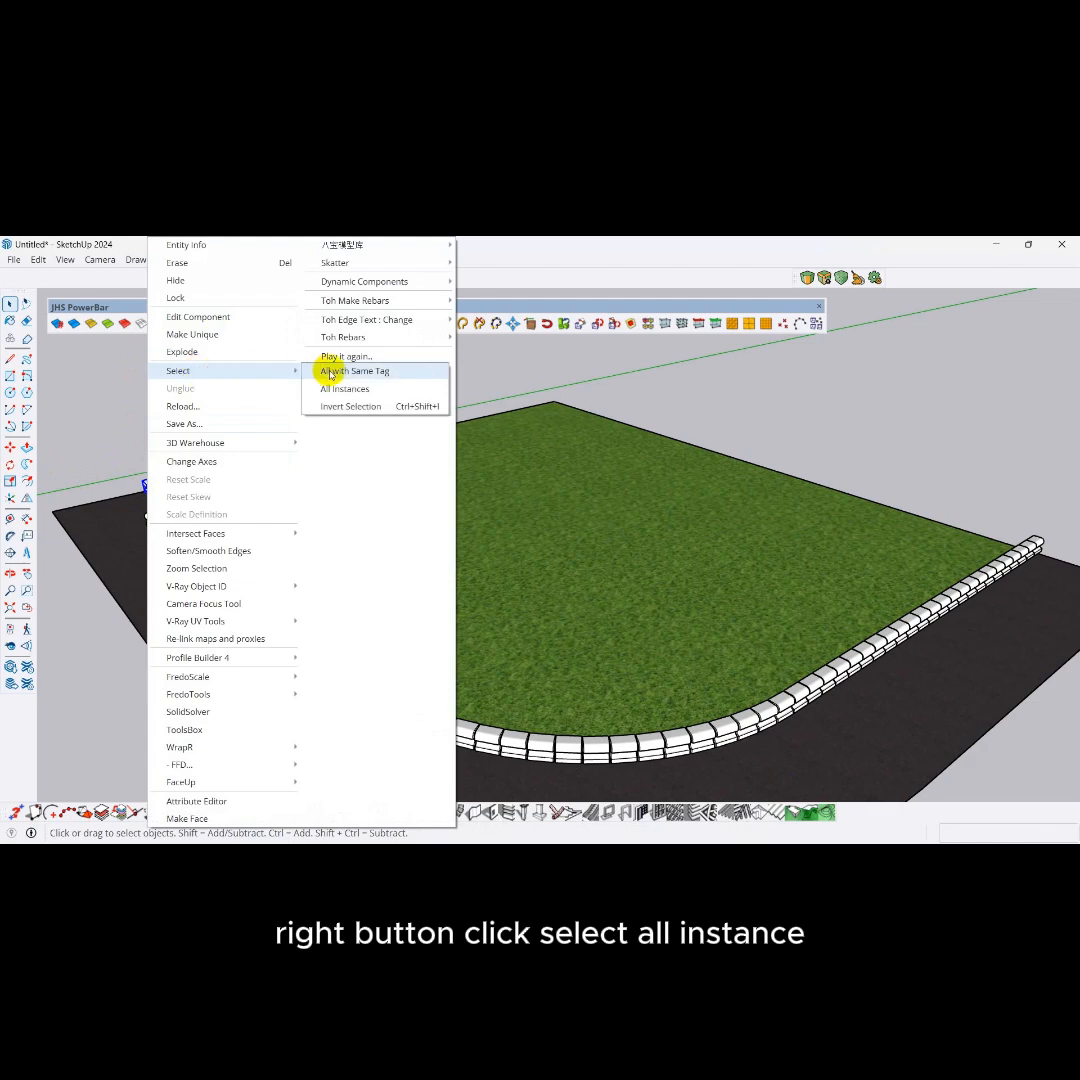
{"action": "left_click", "coordinate": [348, 388]}
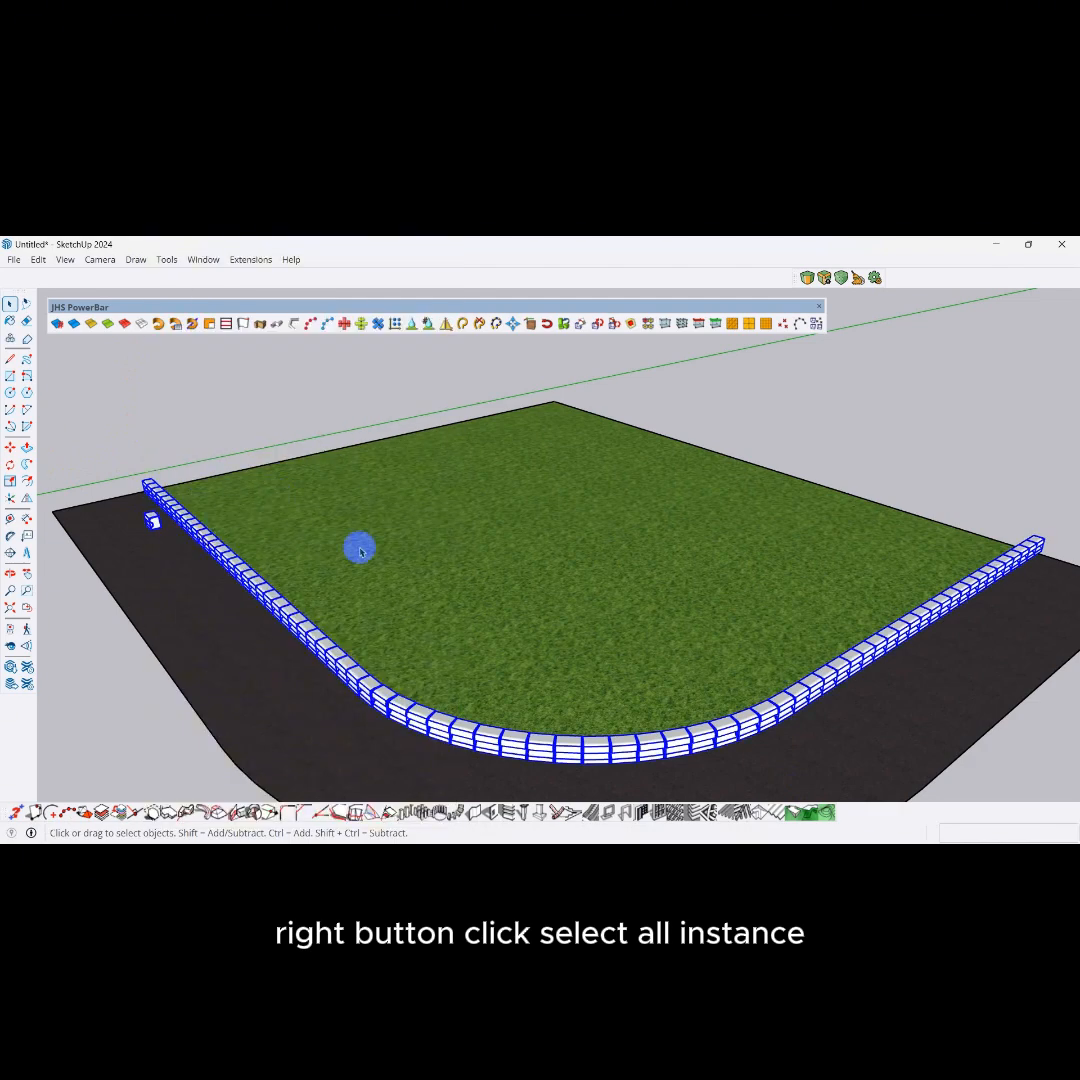
{"action": "scroll", "coordinate": [155, 528], "scroll_direction": "up", "scroll_amount": 3}
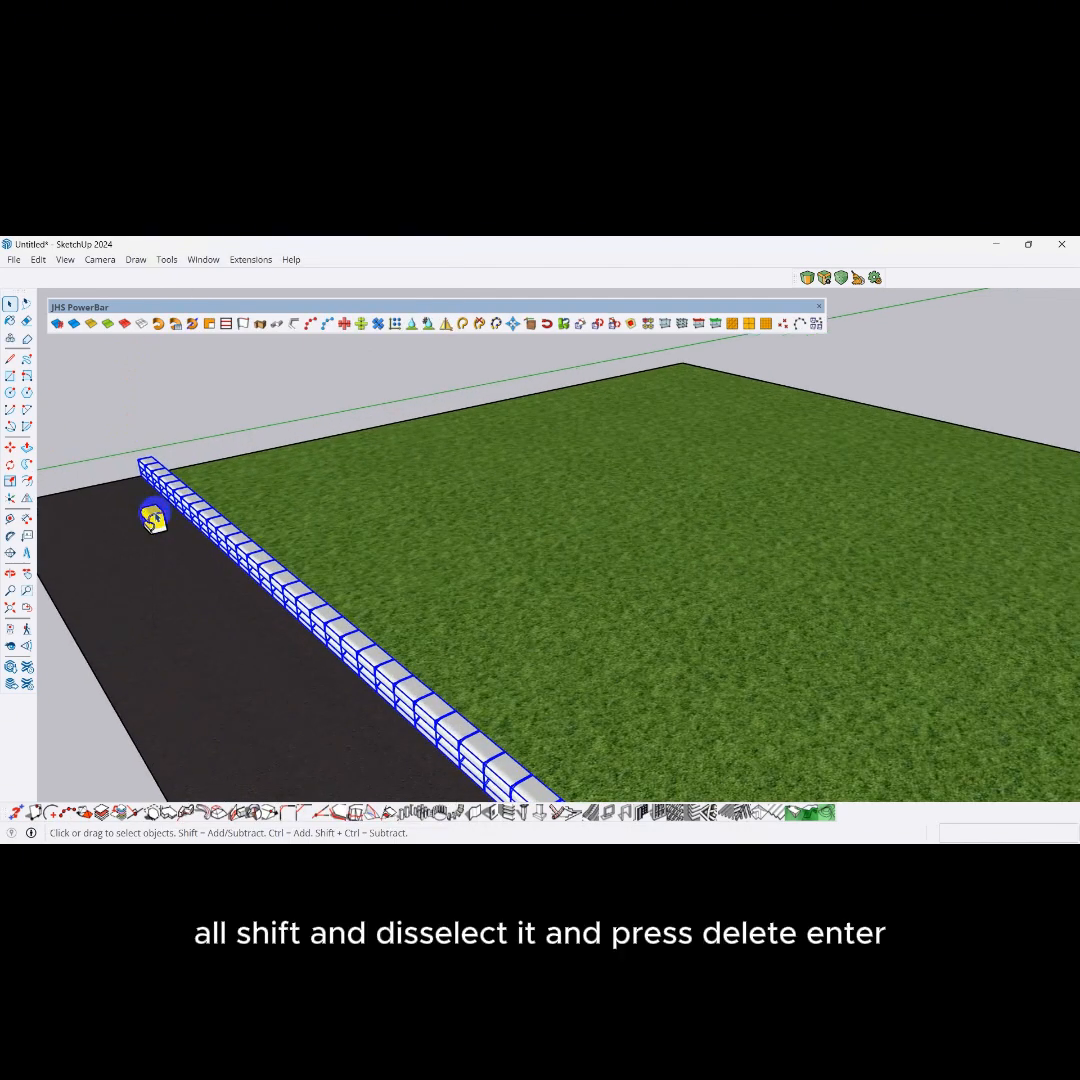
{"action": "scroll", "coordinate": [150, 519], "scroll_direction": "down", "scroll_amount": 5}
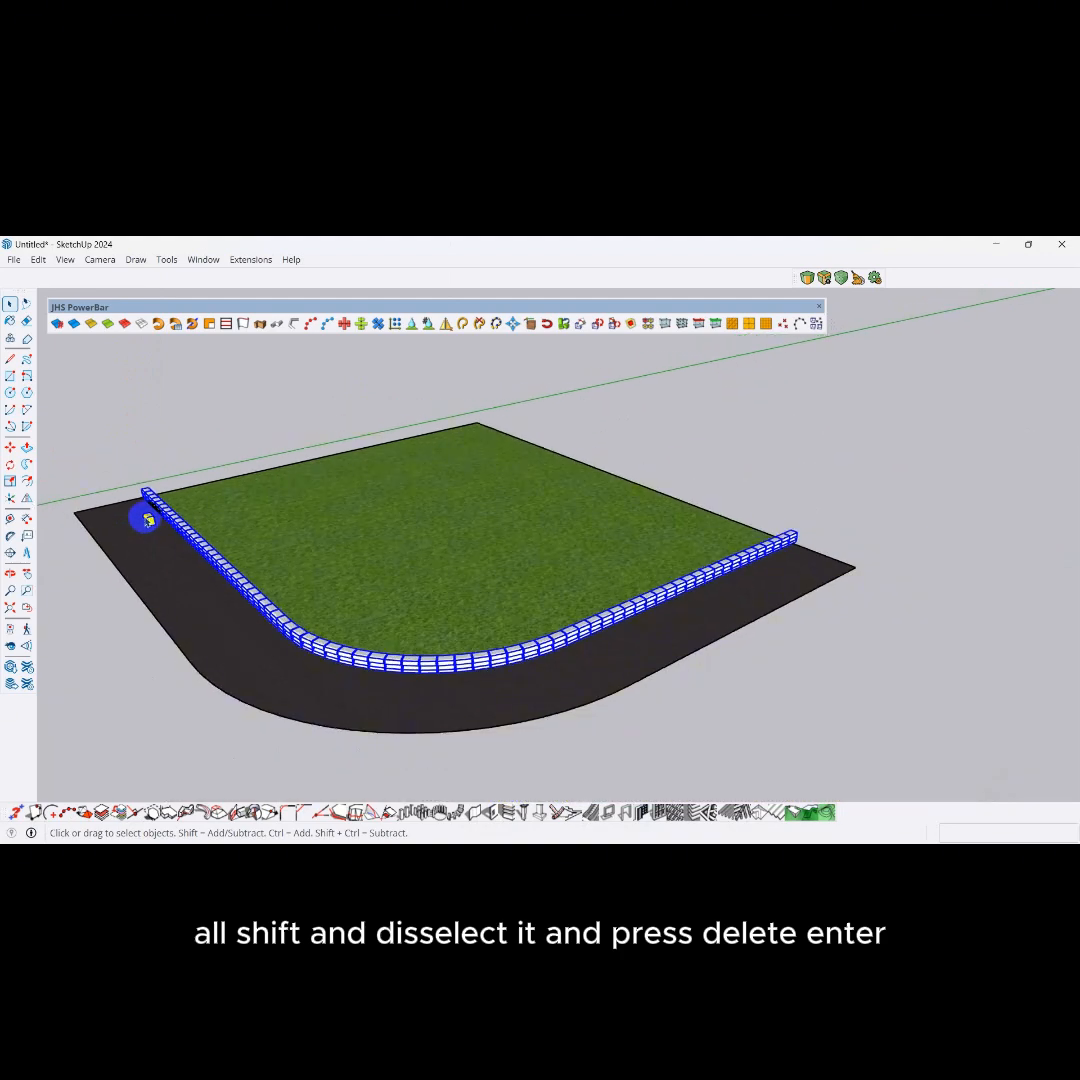
{"action": "left_click", "coordinate": [147, 519], "text": "shift"}
{"action": "key", "text": "Delete"}
{"action": "middle_click_drag", "start_coordinate": [140, 525], "coordinate": [191, 564]}
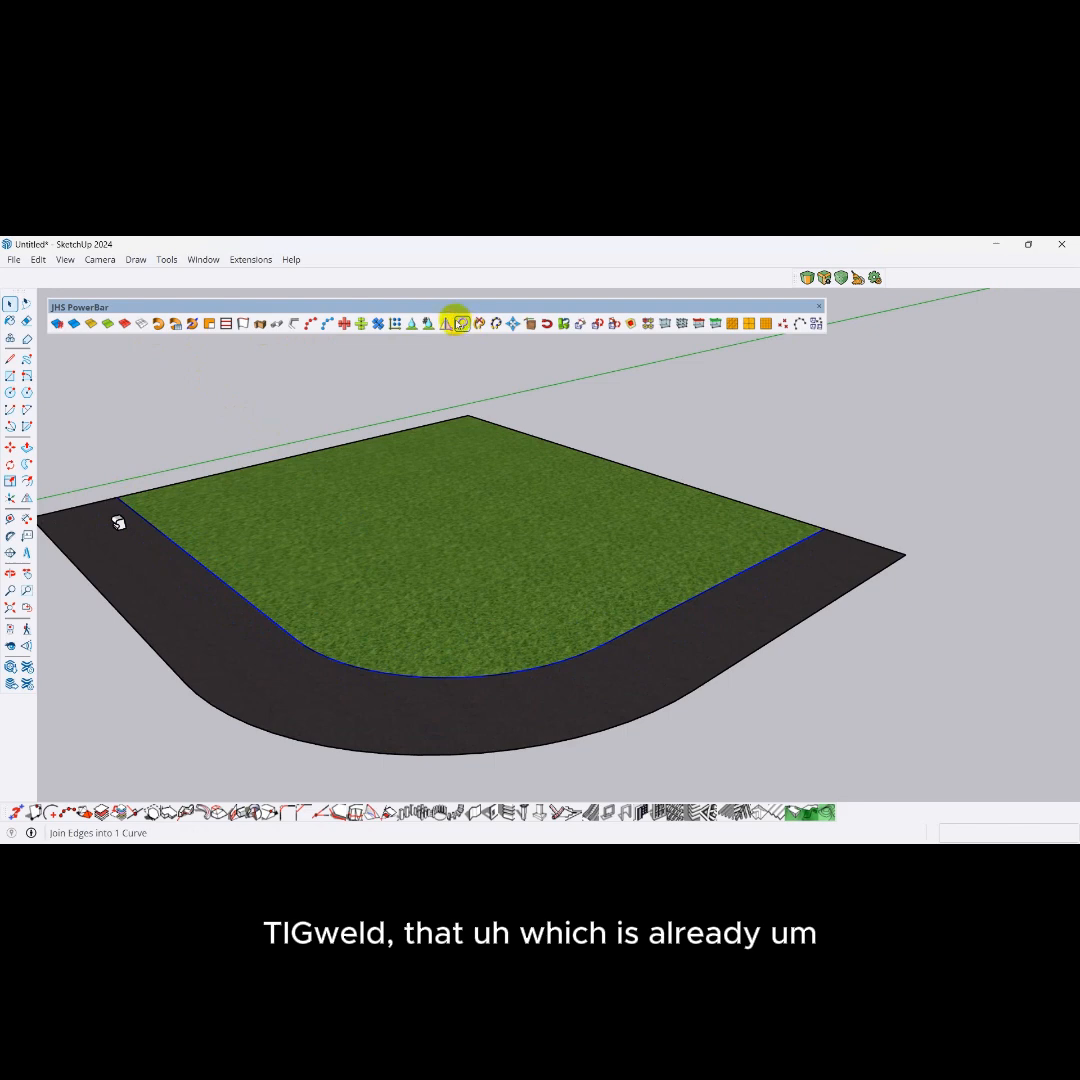
Explode the loose curb block component on the road.
{"action": "left_click_drag", "start_coordinate": [291, 305], "coordinate": [312, 307]}
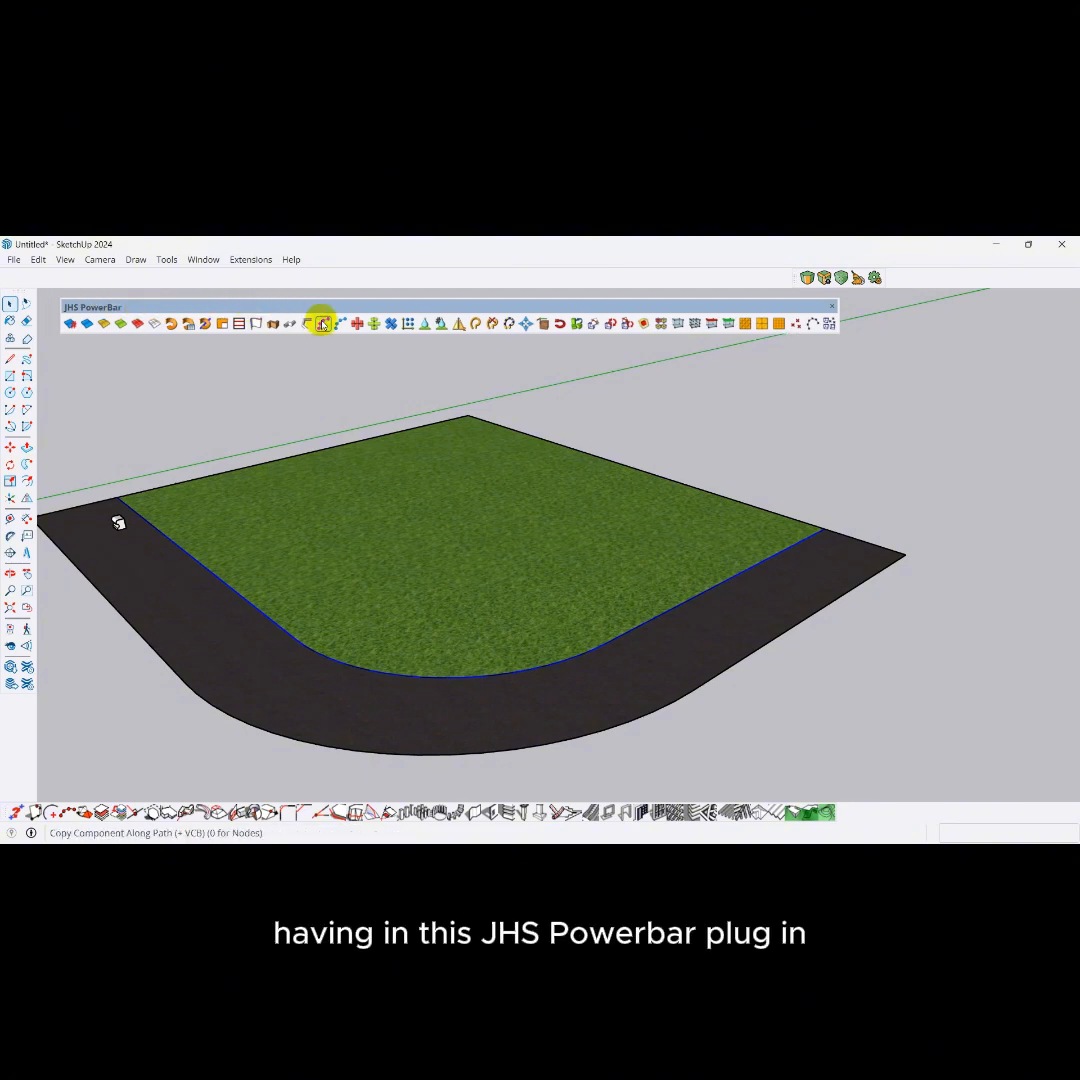
{"action": "mouse_move", "coordinate": [166, 514]}
{"action": "middle_mouse_down"}
{"action": "mouse_move", "coordinate": [165, 530]}
{"action": "mouse_move", "coordinate": [229, 537]}
{"action": "mouse_move", "coordinate": [369, 516]}
{"action": "middle_mouse_up"}
{"action": "scroll", "coordinate": [111, 534], "scroll_direction": "up", "scroll_amount": 2}
{"action": "scroll", "coordinate": [197, 530], "scroll_direction": "up", "scroll_amount": 3}
{"action": "scroll", "coordinate": [197, 530], "scroll_direction": "up", "scroll_amount": 3}
{"action": "left_click", "coordinate": [268, 565]}
{"action": "mouse_move", "coordinate": [268, 565]}
{"action": "middle_mouse_down"}
{"action": "mouse_move", "coordinate": [301, 559]}
{"action": "mouse_move", "coordinate": [188, 571]}
{"action": "mouse_move", "coordinate": [374, 591]}
{"action": "mouse_move", "coordinate": [379, 581]}
{"action": "mouse_move", "coordinate": [219, 550]}
{"action": "mouse_move", "coordinate": [405, 525]}
{"action": "mouse_move", "coordinate": [362, 505]}
{"action": "mouse_move", "coordinate": [348, 593]}
{"action": "mouse_move", "coordinate": [352, 556]}
{"action": "middle_mouse_up"}
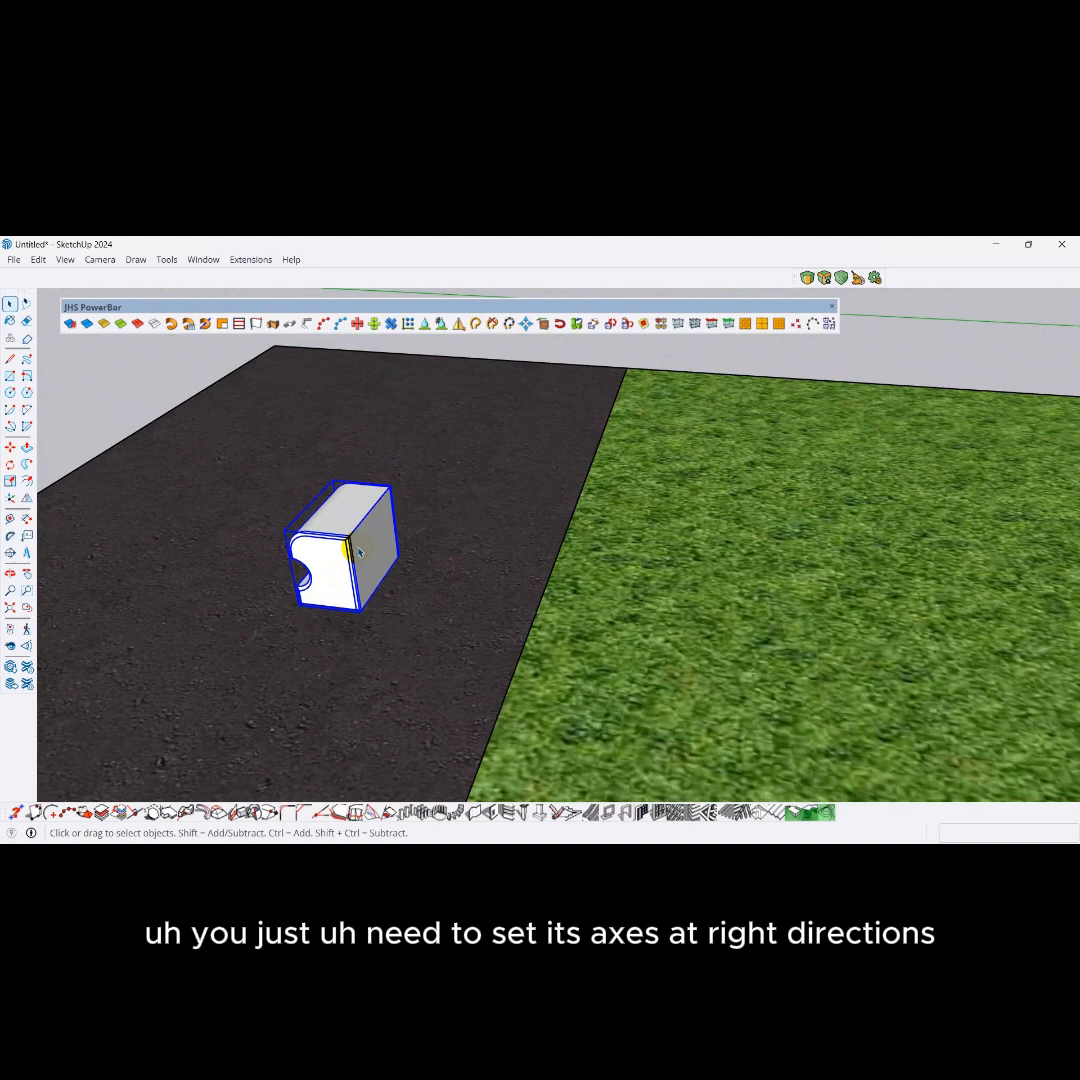
{"action": "scroll", "coordinate": [320, 549], "scroll_direction": "down", "scroll_amount": 3}
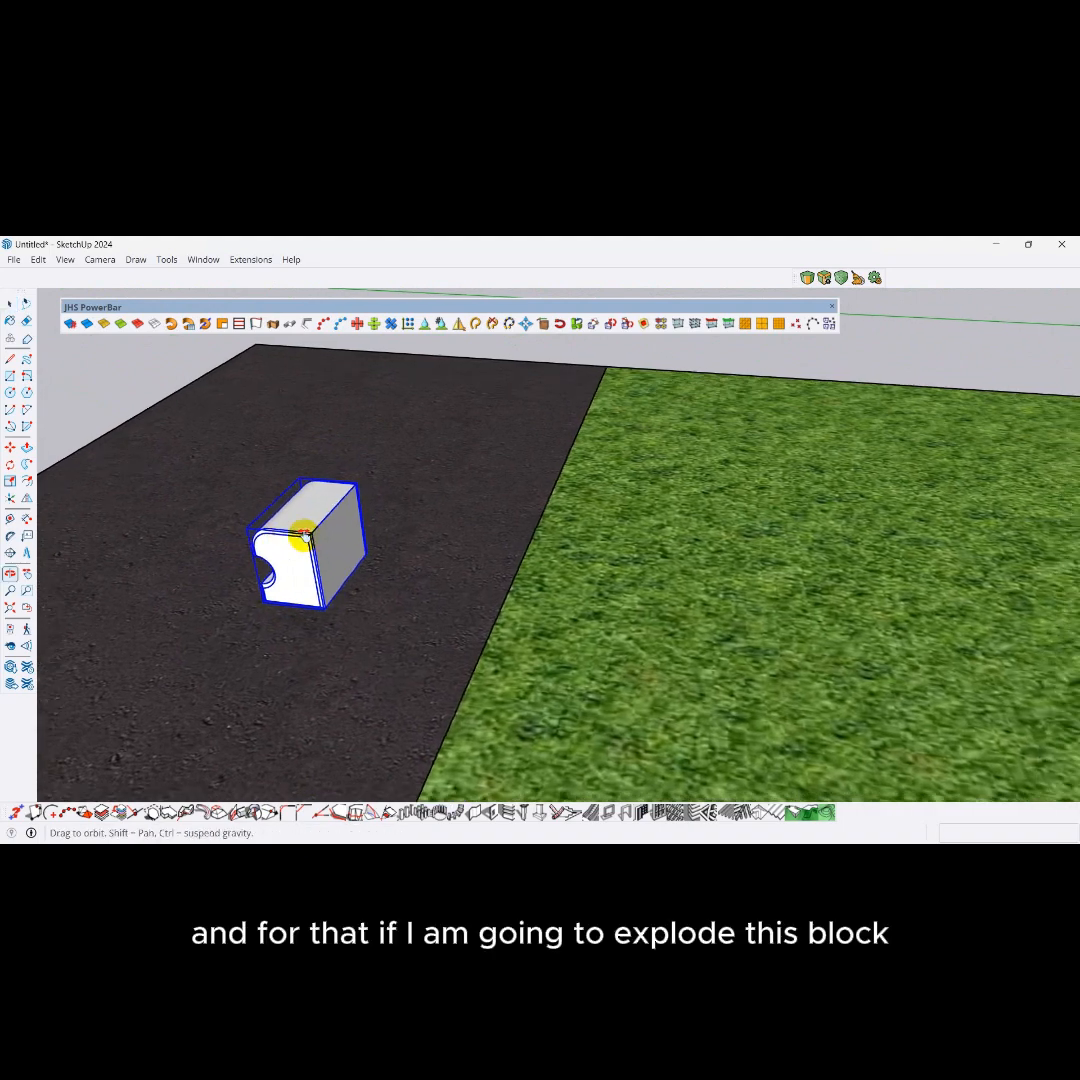
{"action": "middle_click_drag", "start_coordinate": [298, 548], "coordinate": [317, 547]}
{"action": "right_click", "coordinate": [316, 546]}
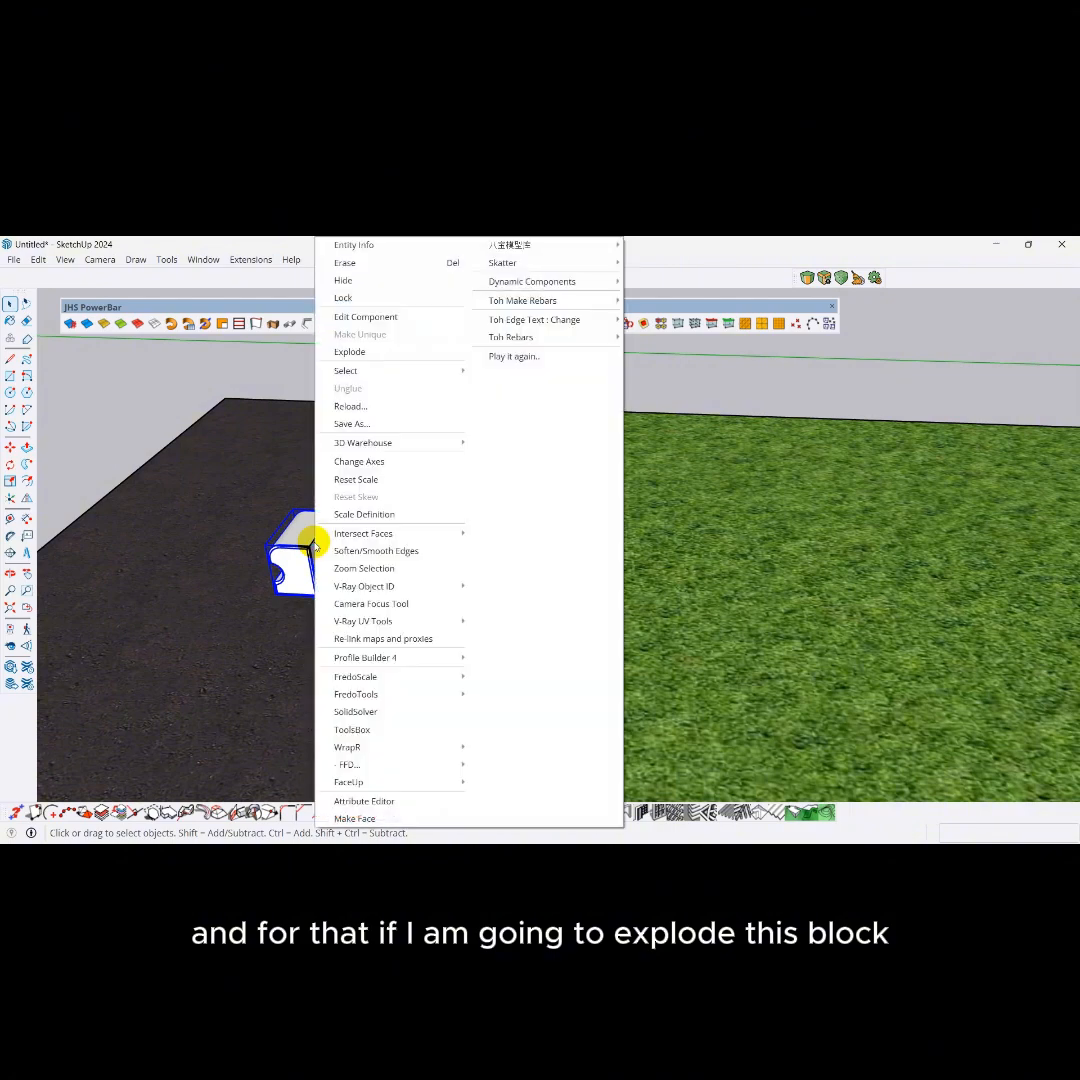
{"action": "left_click", "coordinate": [375, 364]}
{"action": "mouse_move", "coordinate": [369, 357]}
{"action": "middle_mouse_down"}
{"action": "mouse_move", "coordinate": [403, 594]}
{"action": "mouse_move", "coordinate": [305, 598]}
{"action": "mouse_move", "coordinate": [362, 617]}
{"action": "mouse_move", "coordinate": [415, 603]}
{"action": "mouse_move", "coordinate": [338, 612]}
{"action": "middle_mouse_up"}
Begin making a component from all the exploded block's geometry, with the definition name B1.
{"action": "left_click", "coordinate": [302, 600]}
{"action": "triple_click", "coordinate": [299, 603]}
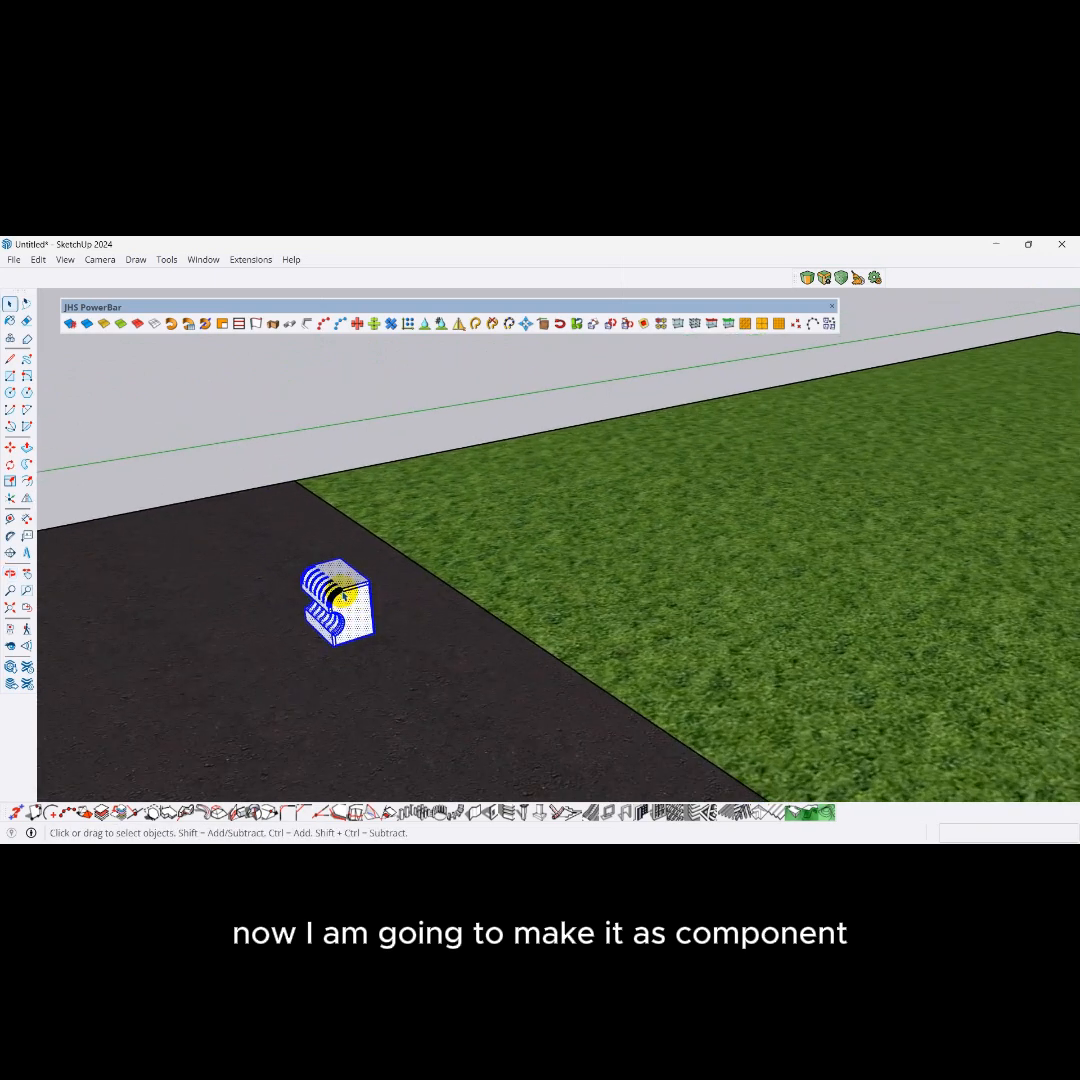
{"action": "right_click", "coordinate": [347, 600]}
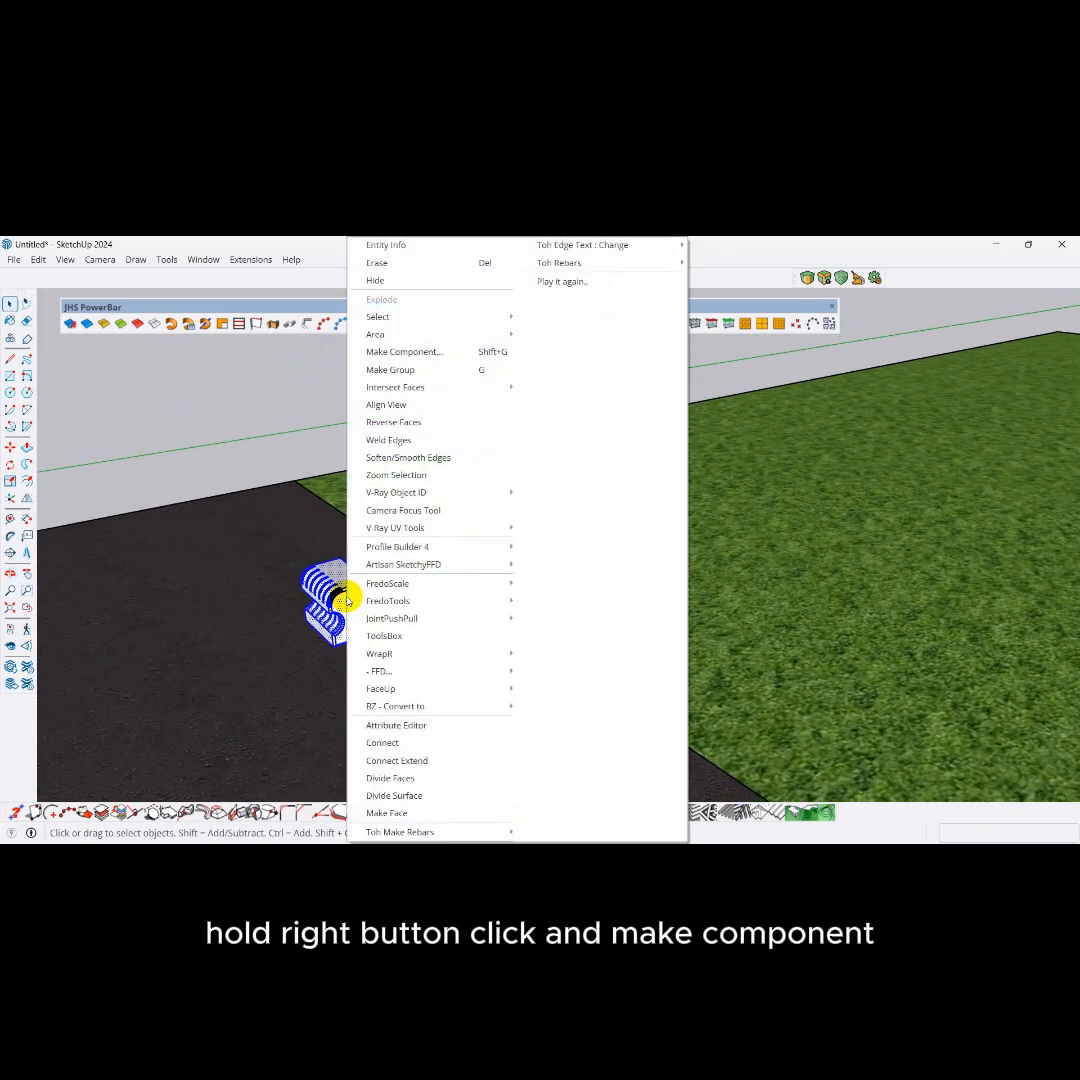
{"action": "left_click", "coordinate": [417, 352]}
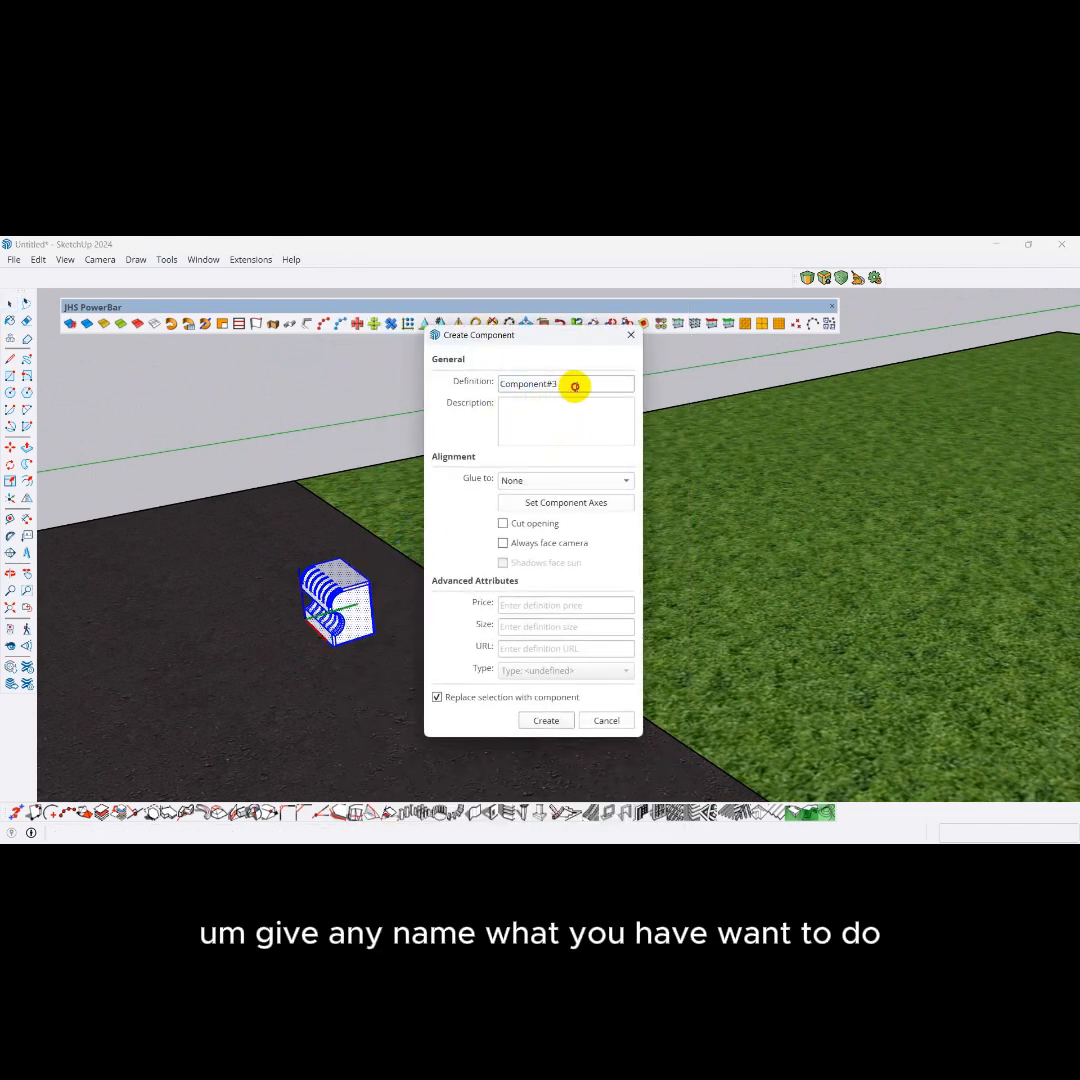
{"action": "left_click_drag", "start_coordinate": [575, 386], "coordinate": [505, 389]}
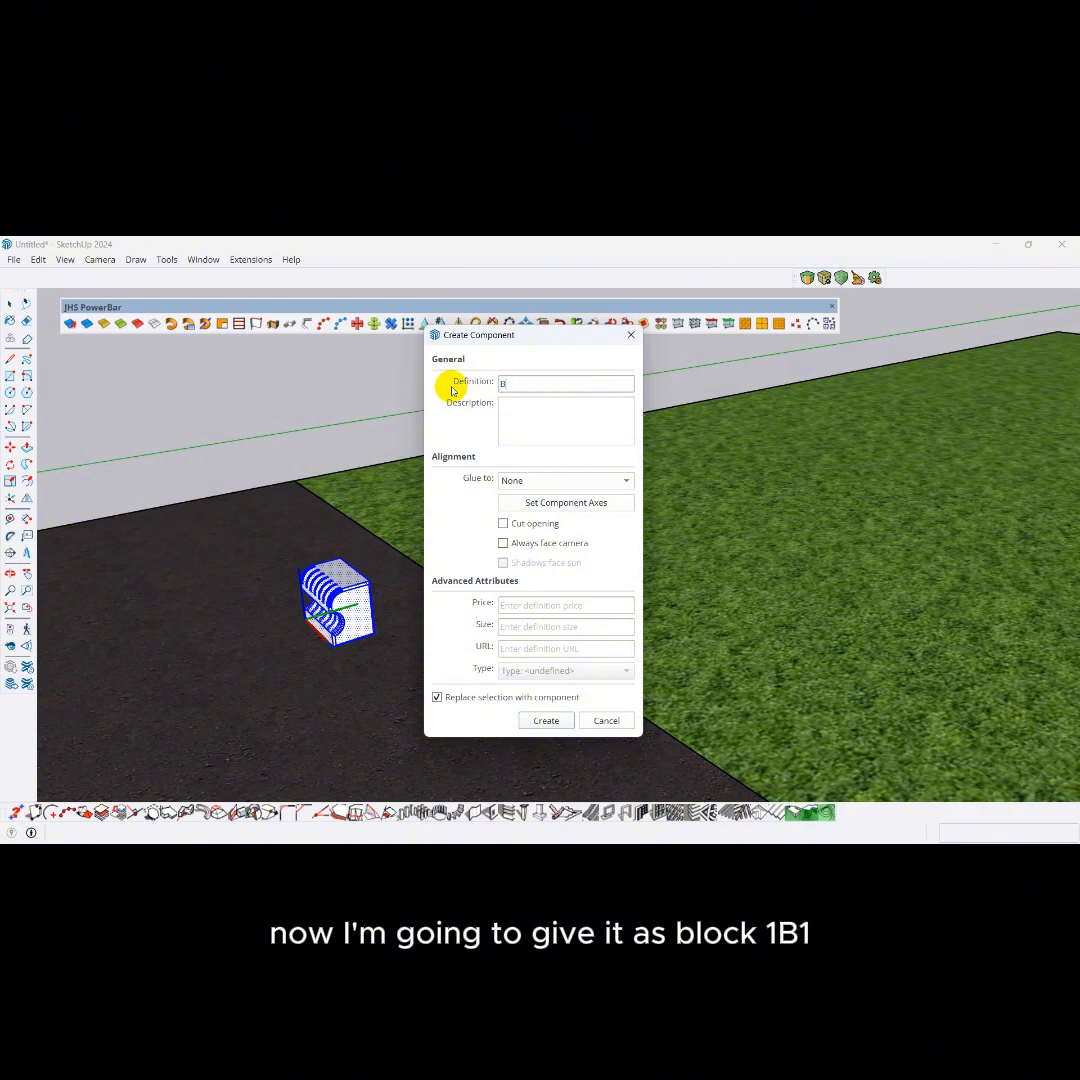
{"action": "type", "text": "B1"}
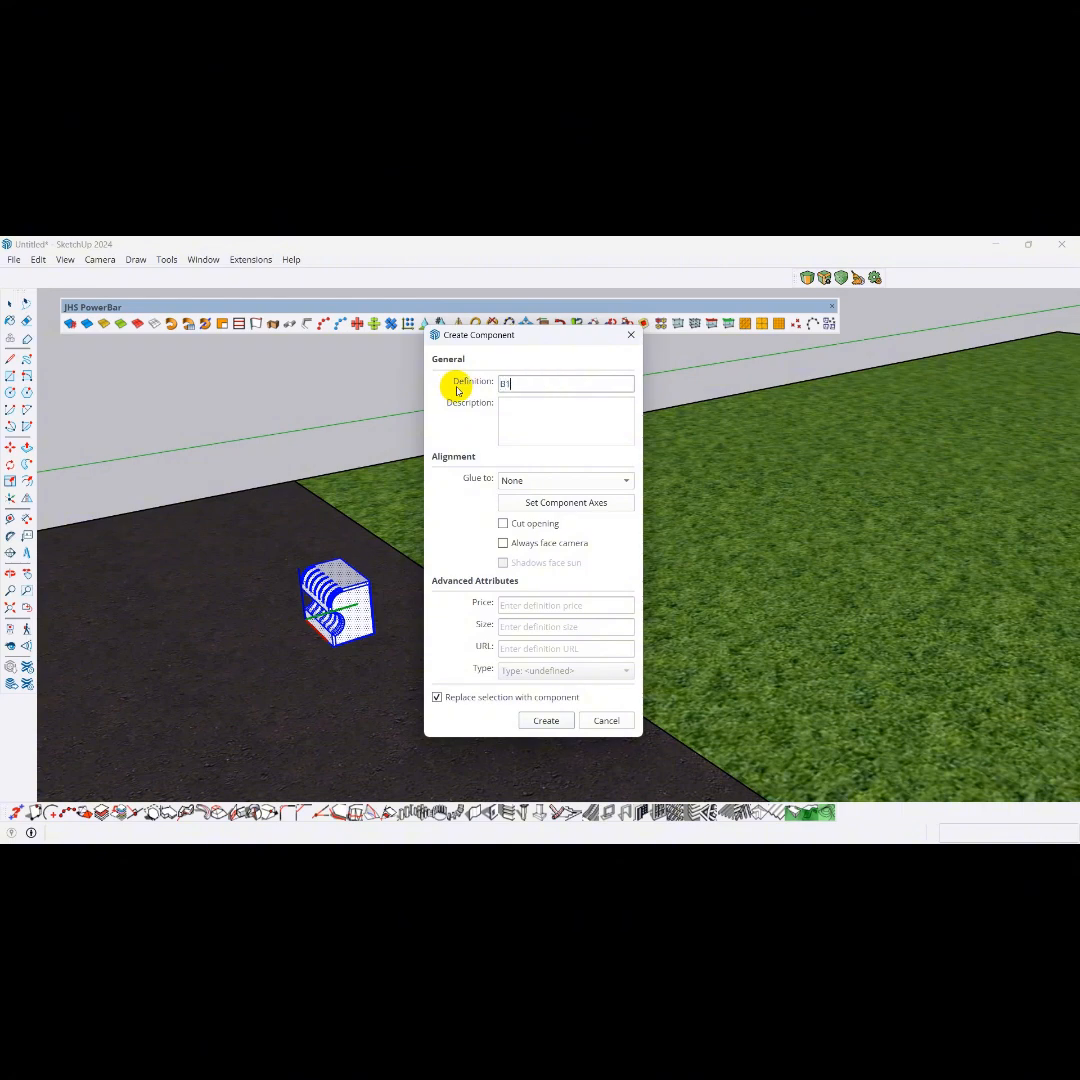
Set the component axes at the midpoint of the flat back face's bottom edge, red along that edge and green toward the grass, and create the component.
{"action": "left_click", "coordinate": [541, 503]}
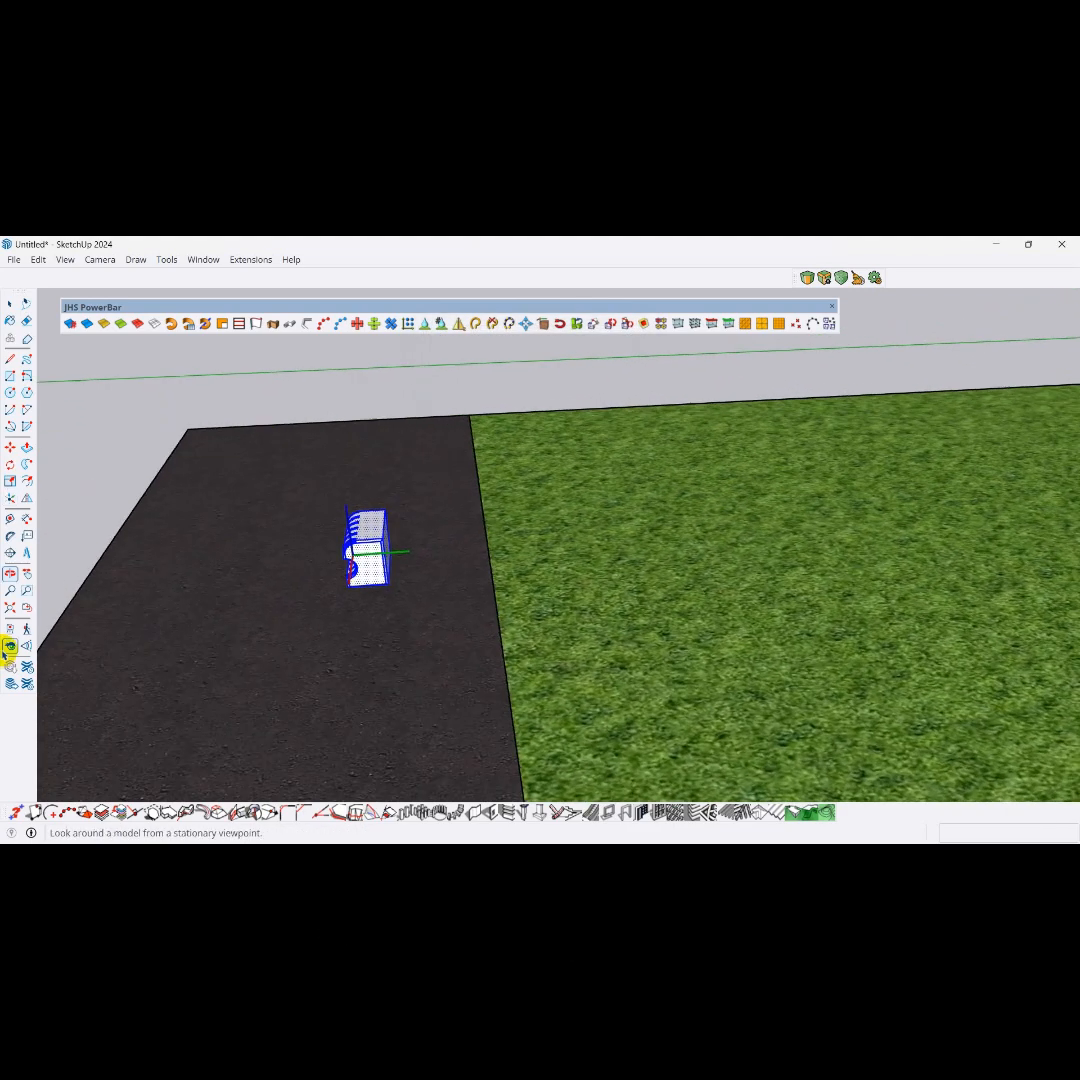
{"action": "scroll", "coordinate": [470, 509], "scroll_direction": "up", "scroll_amount": 6}
{"action": "middle_click_drag", "start_coordinate": [378, 528], "coordinate": [305, 533]}
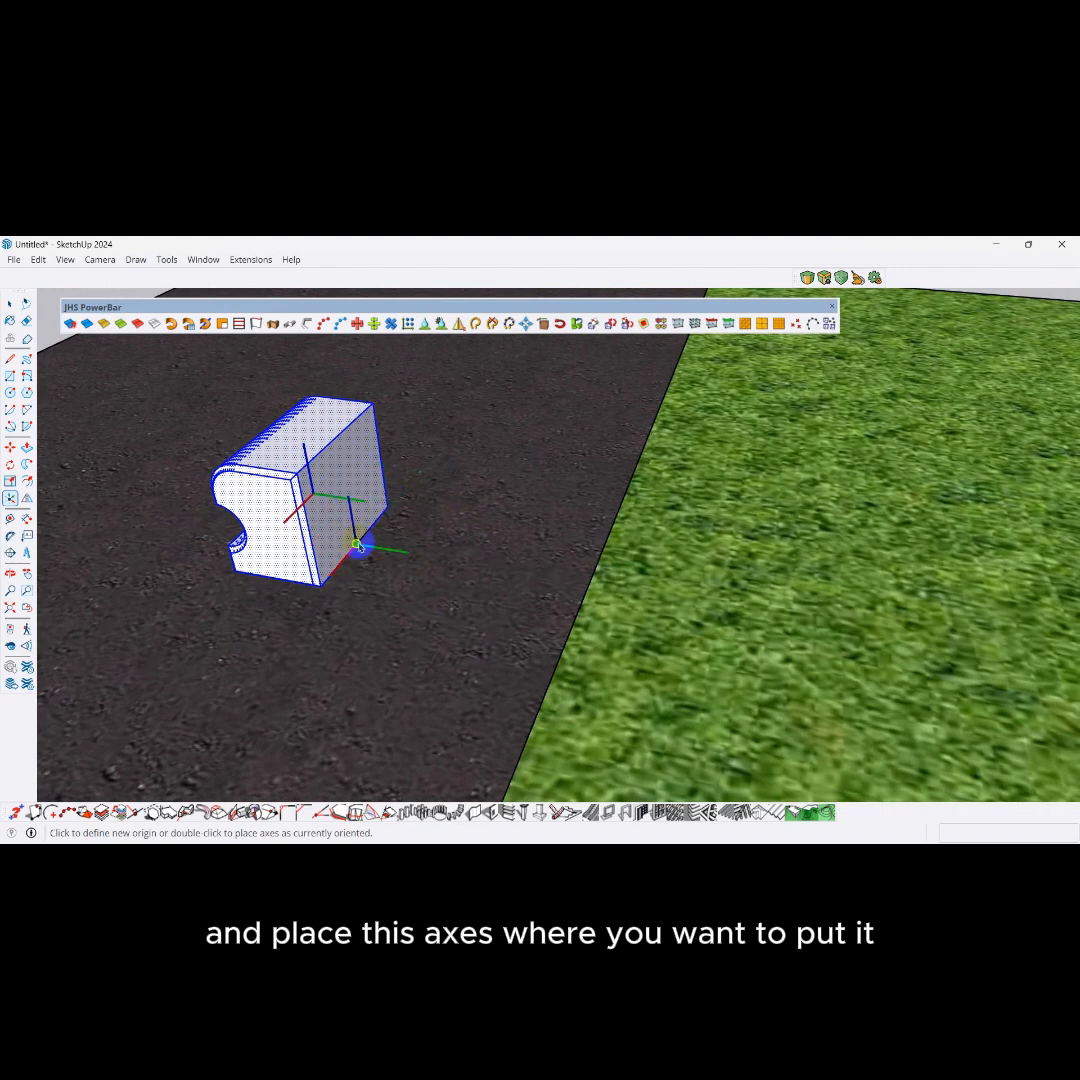
{"action": "scroll", "coordinate": [368, 546], "scroll_direction": "down", "scroll_amount": 5}
{"action": "scroll", "coordinate": [366, 547], "scroll_direction": "up", "scroll_amount": 3}
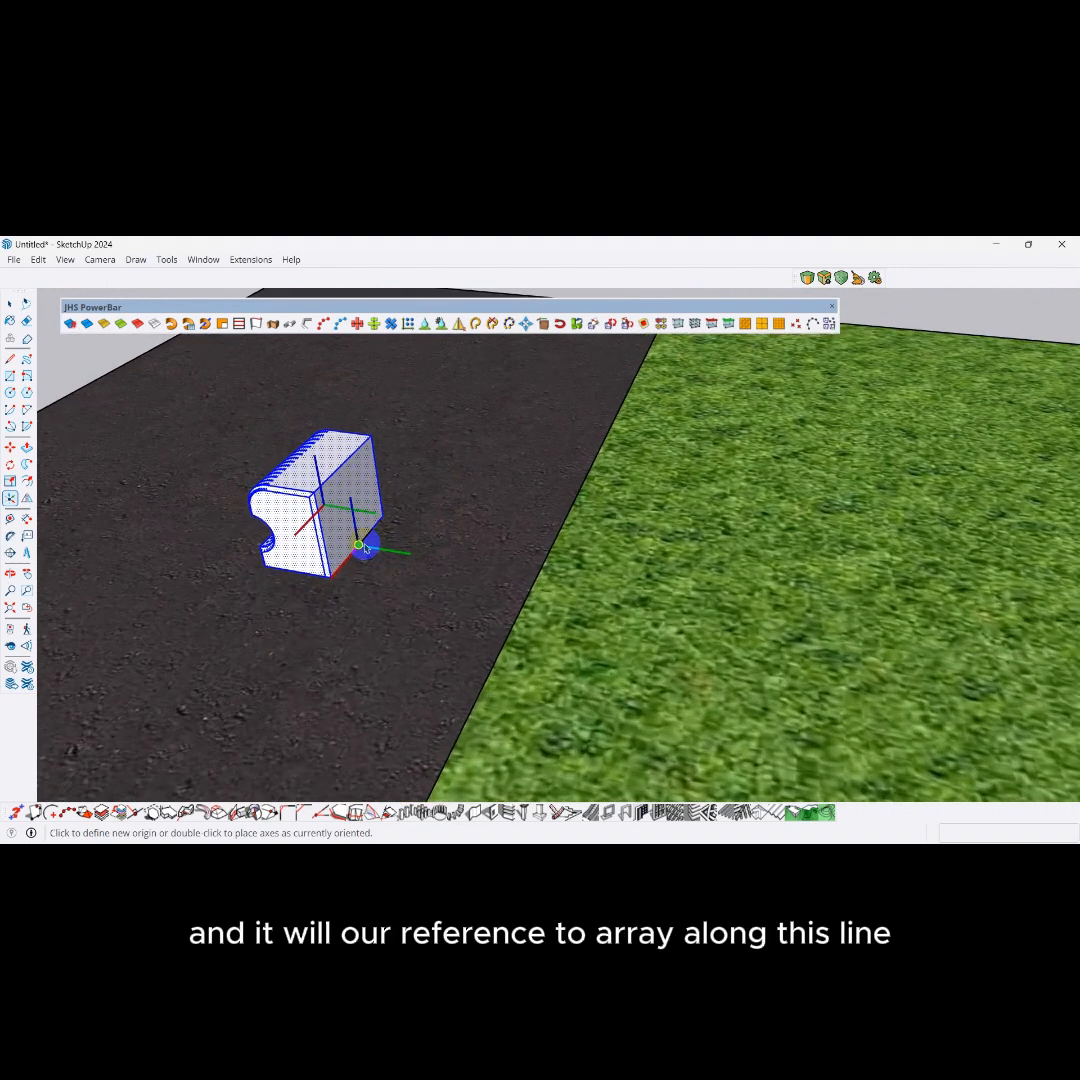
{"action": "scroll", "coordinate": [365, 547], "scroll_direction": "down", "scroll_amount": 4}
{"action": "scroll", "coordinate": [365, 547], "scroll_direction": "up", "scroll_amount": 3}
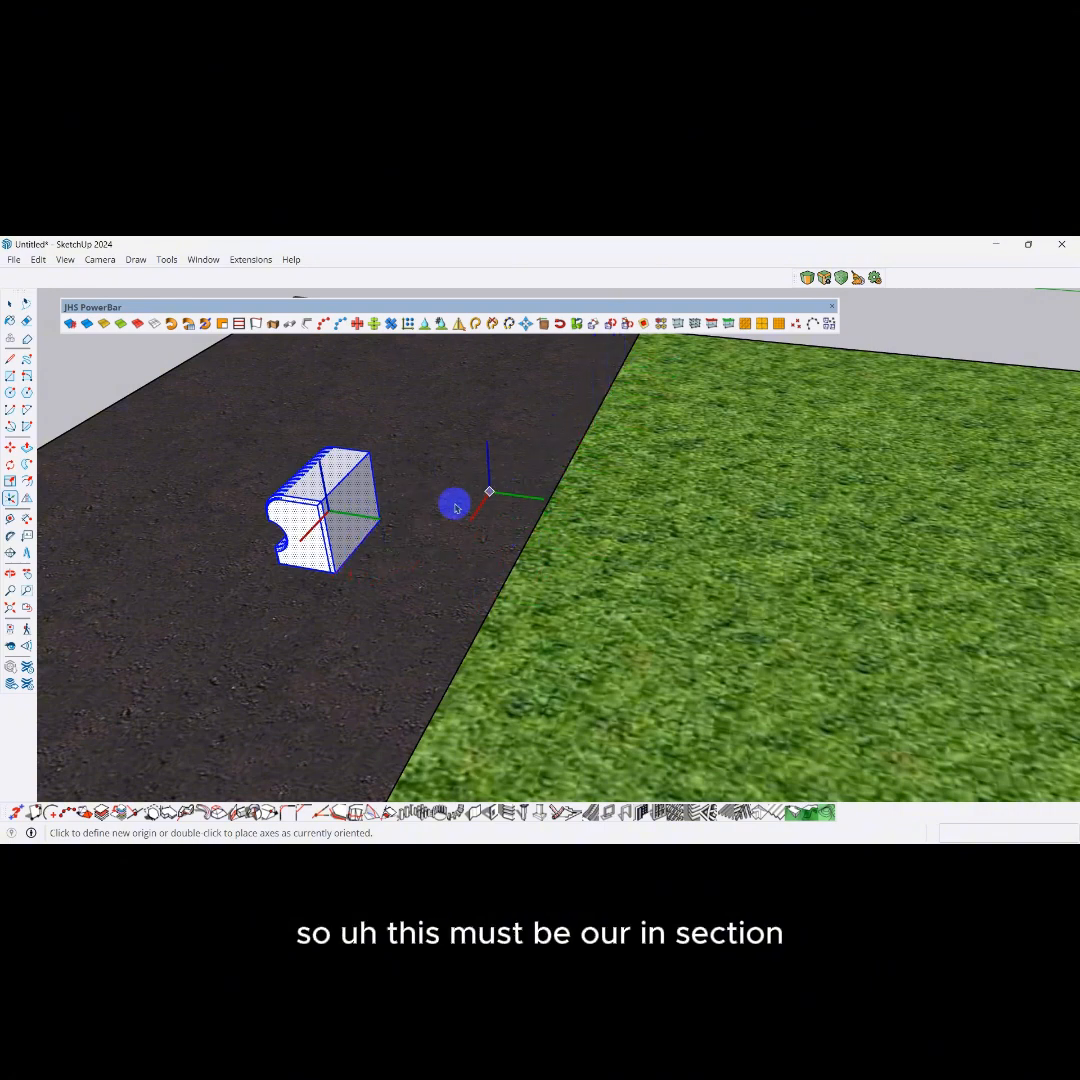
{"action": "scroll", "coordinate": [497, 517], "scroll_direction": "up", "scroll_amount": 1}
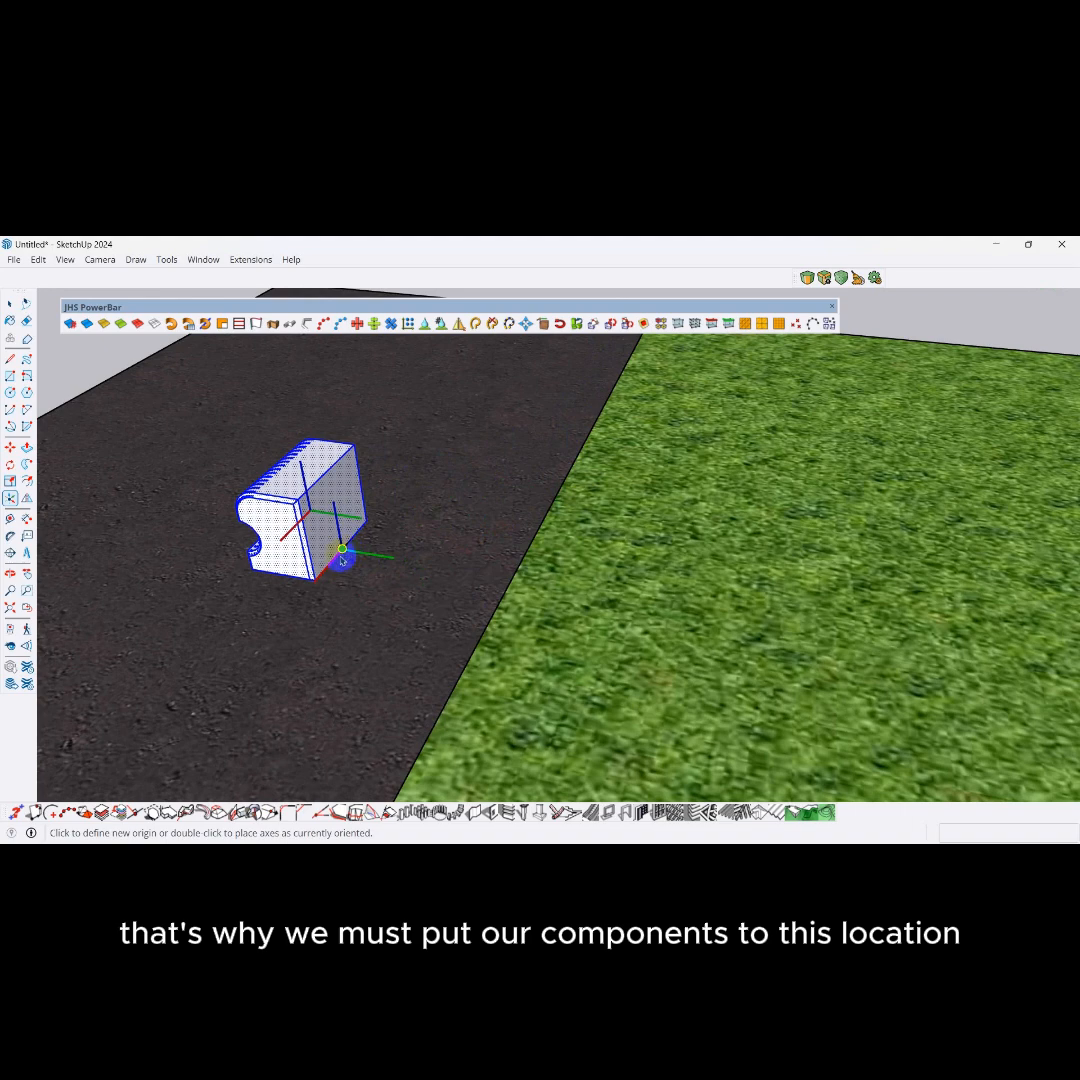
{"action": "left_click", "coordinate": [343, 557]}
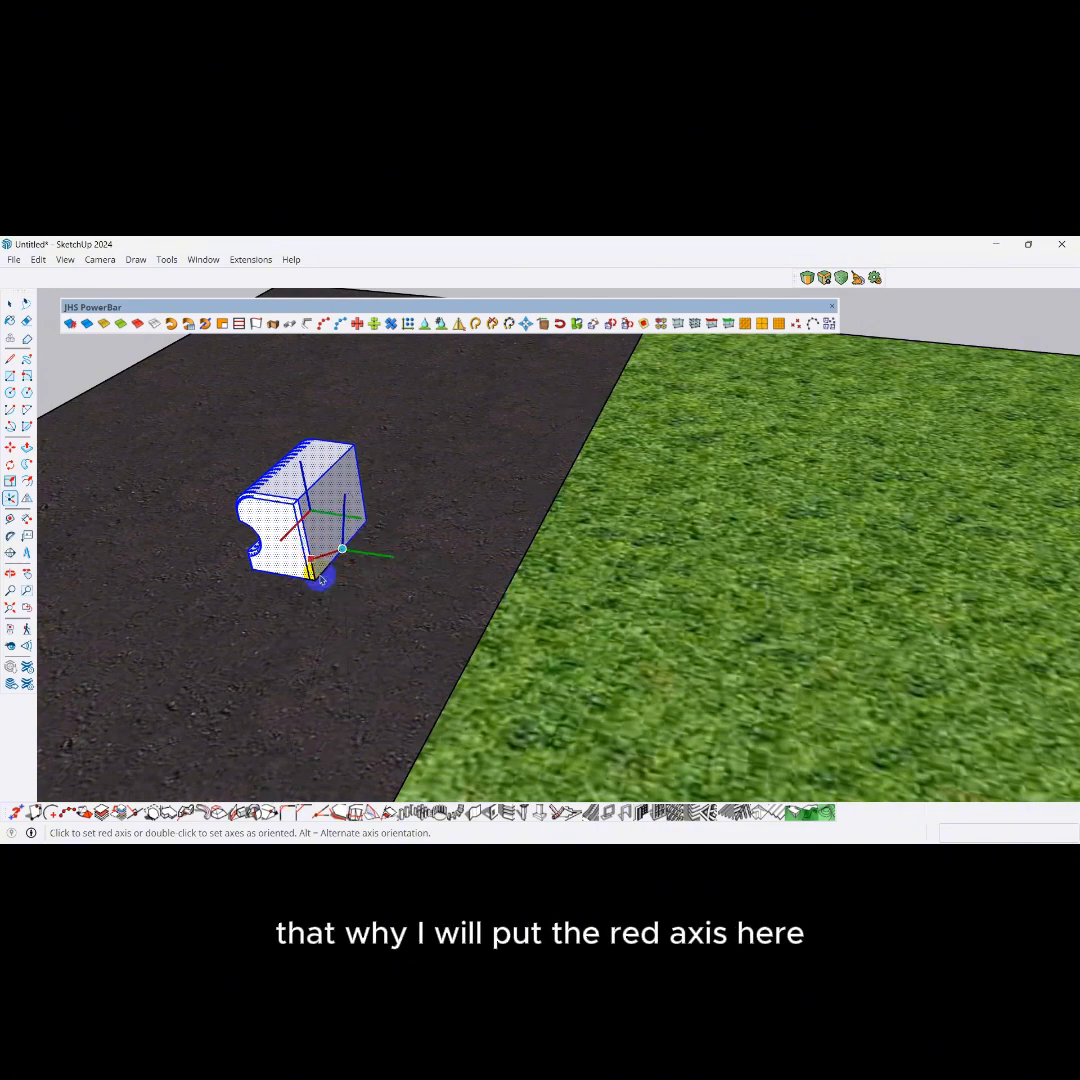
{"action": "left_click", "coordinate": [328, 579]}
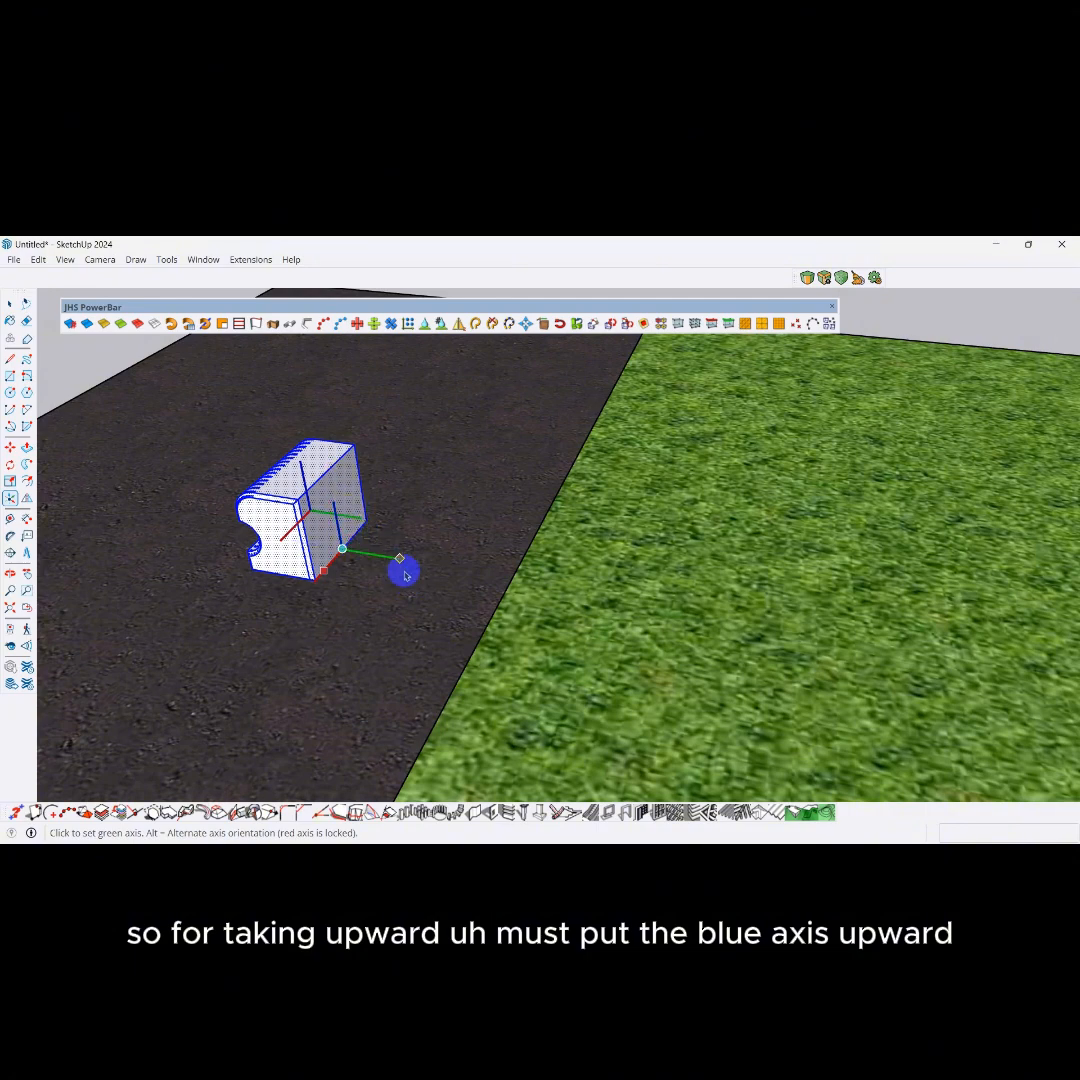
{"action": "left_click", "coordinate": [404, 568]}
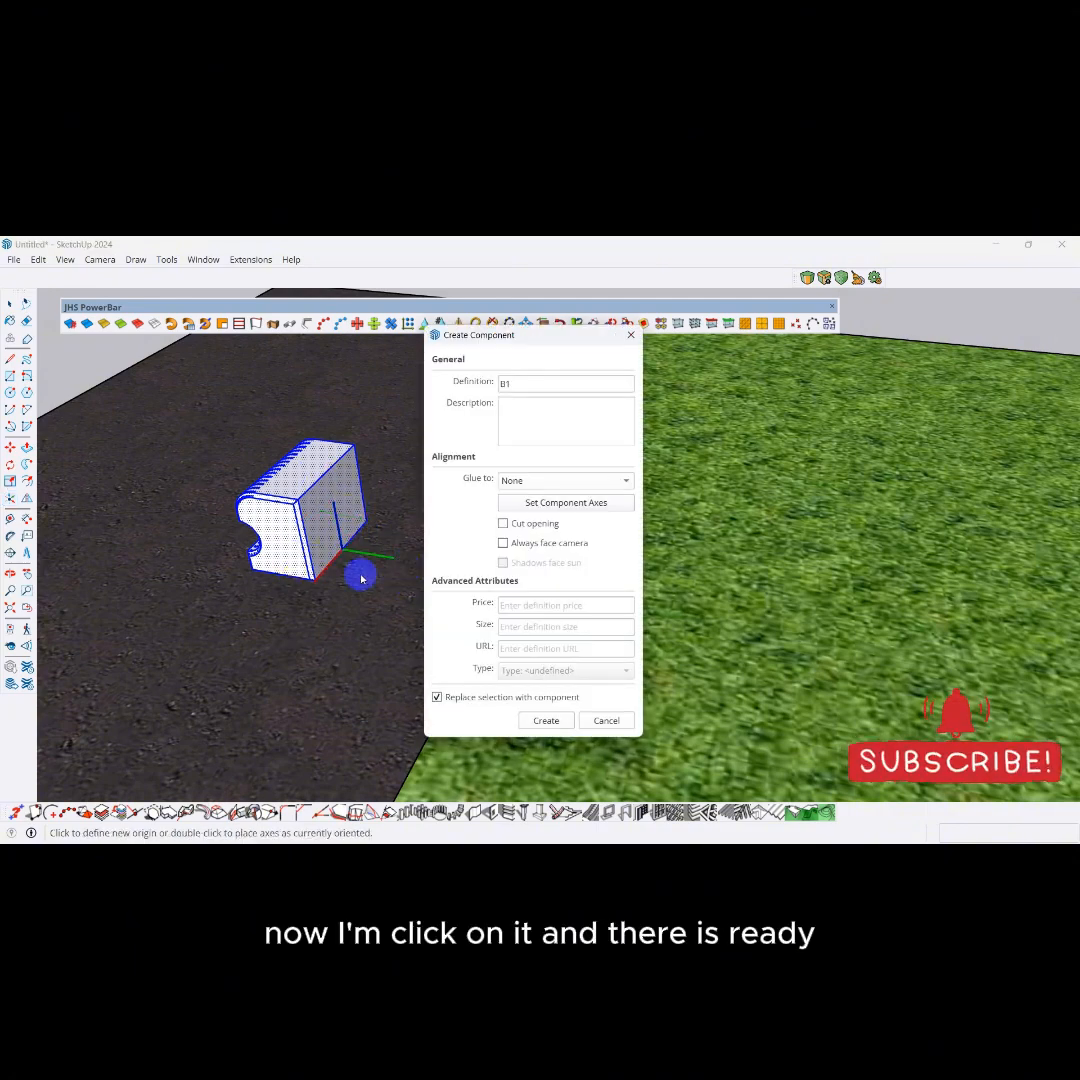
{"action": "left_click", "coordinate": [546, 720]}
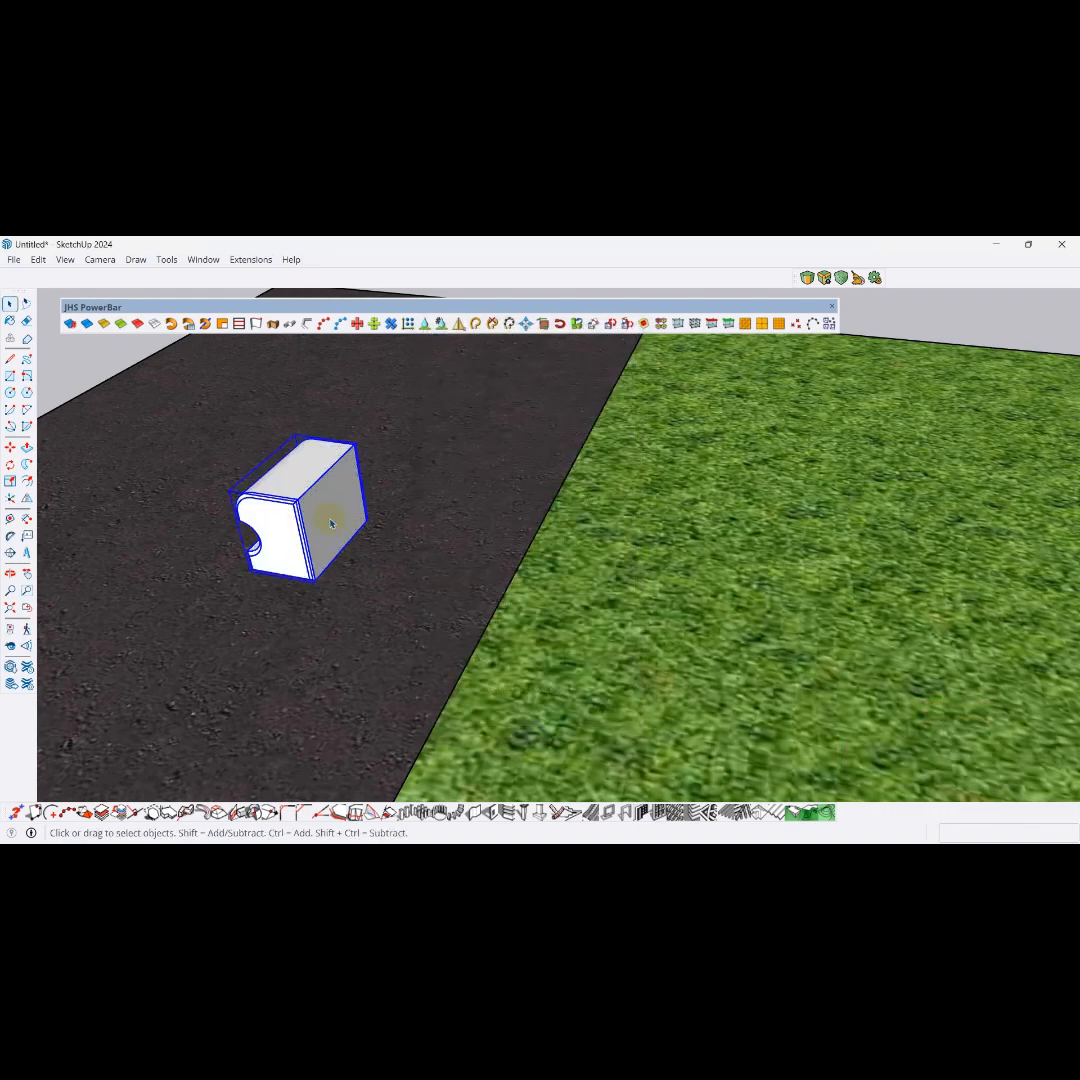
Copy the B1 block along the curved edge between road and grass with Copy Component Along Path at 5" spacing.
{"action": "scroll", "coordinate": [325, 515], "scroll_direction": "down", "scroll_amount": 3}
{"action": "middle_click_drag", "start_coordinate": [337, 527], "coordinate": [415, 578]}
{"action": "left_click", "coordinate": [415, 552]}
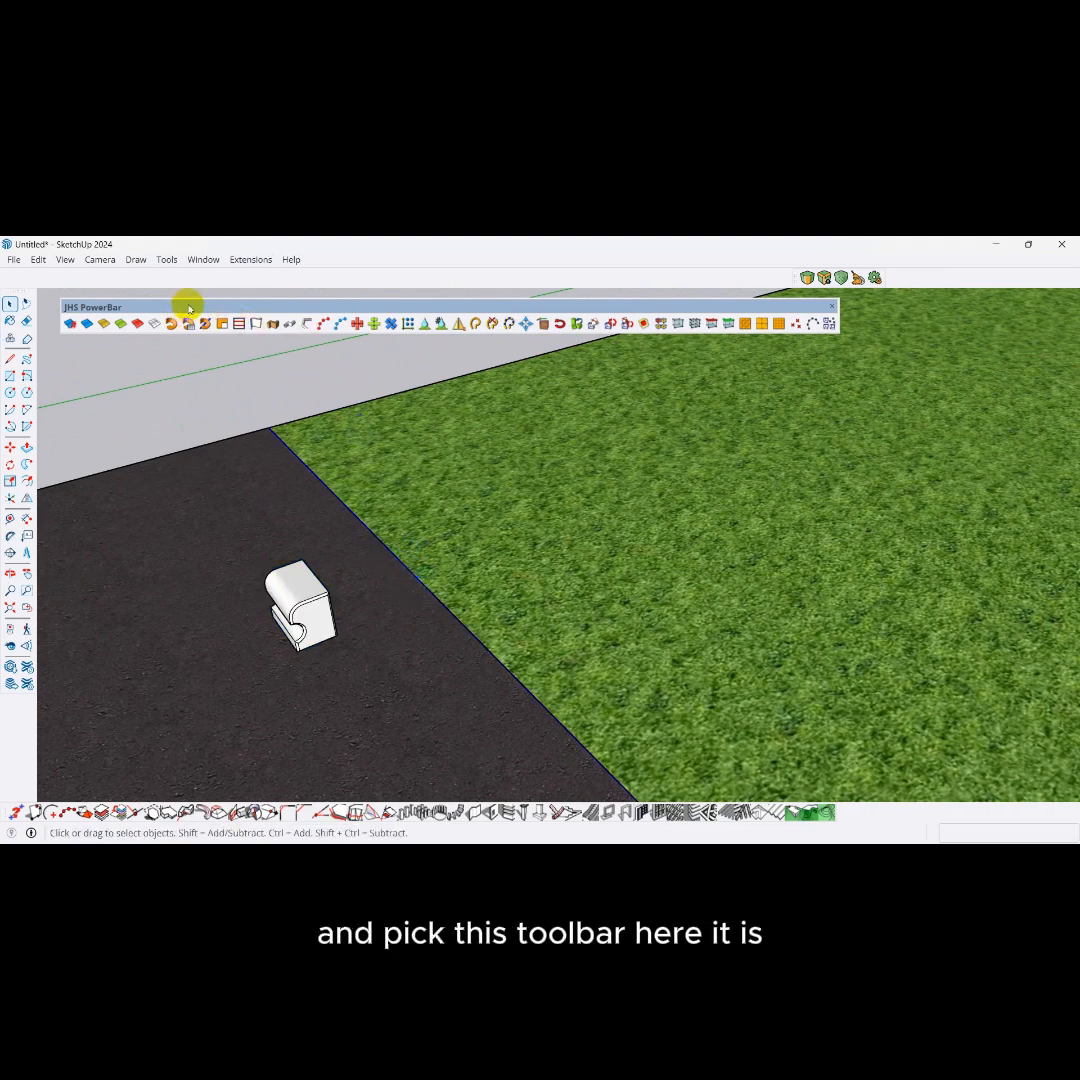
{"action": "left_click_drag", "start_coordinate": [188, 307], "coordinate": [168, 309]}
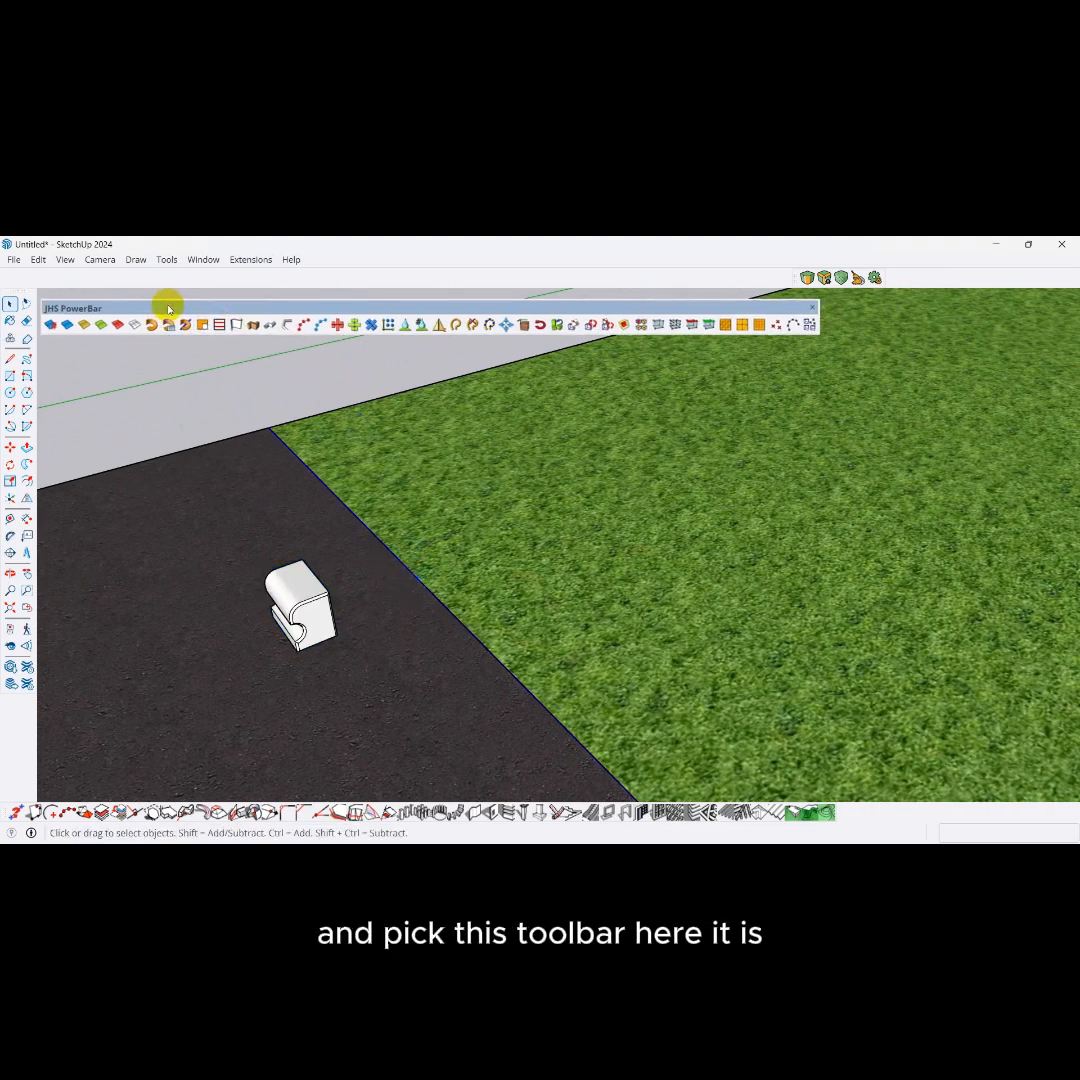
{"action": "left_click", "coordinate": [303, 326]}
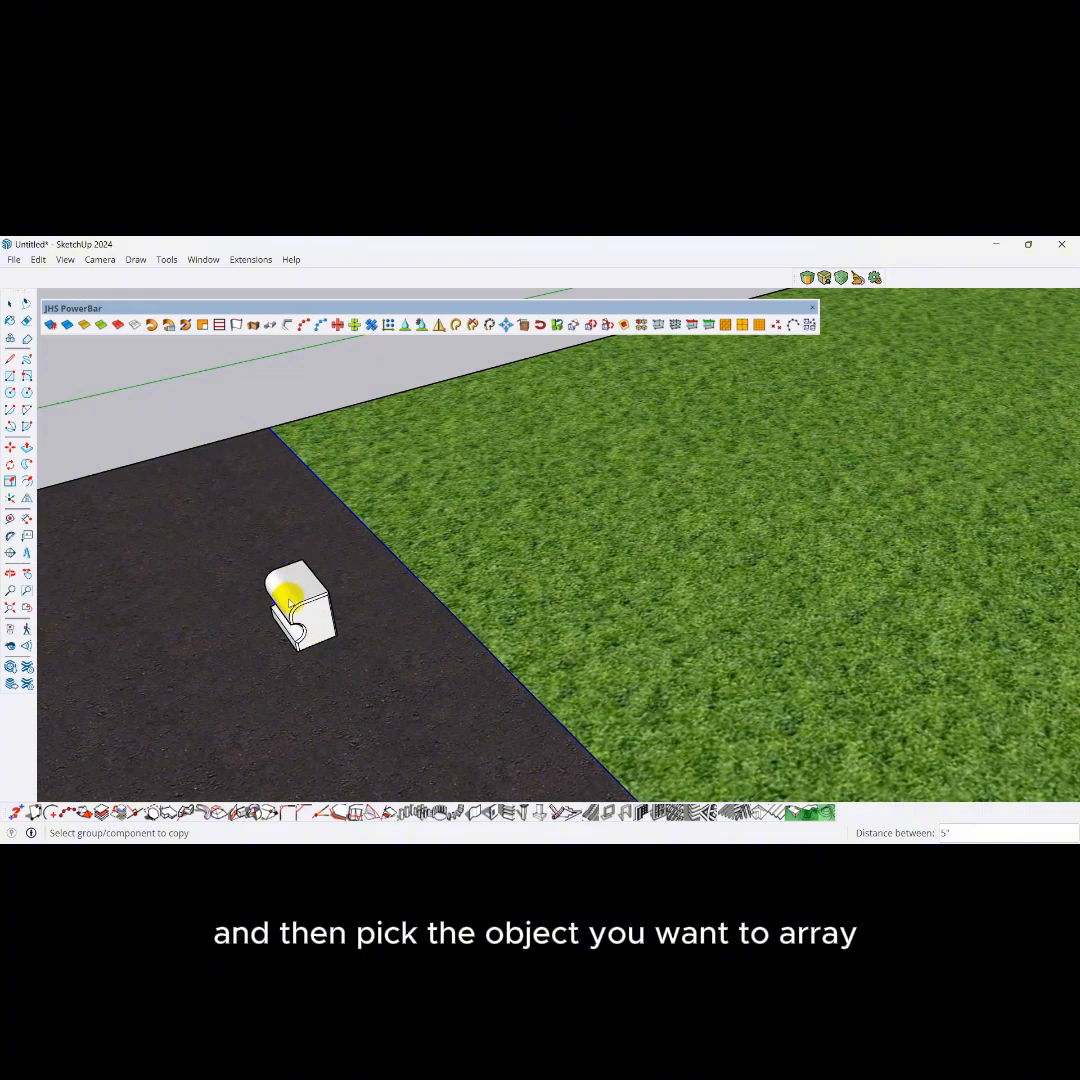
{"action": "left_click", "coordinate": [295, 599]}
{"action": "scroll", "coordinate": [304, 584], "scroll_direction": "down", "scroll_amount": 5}
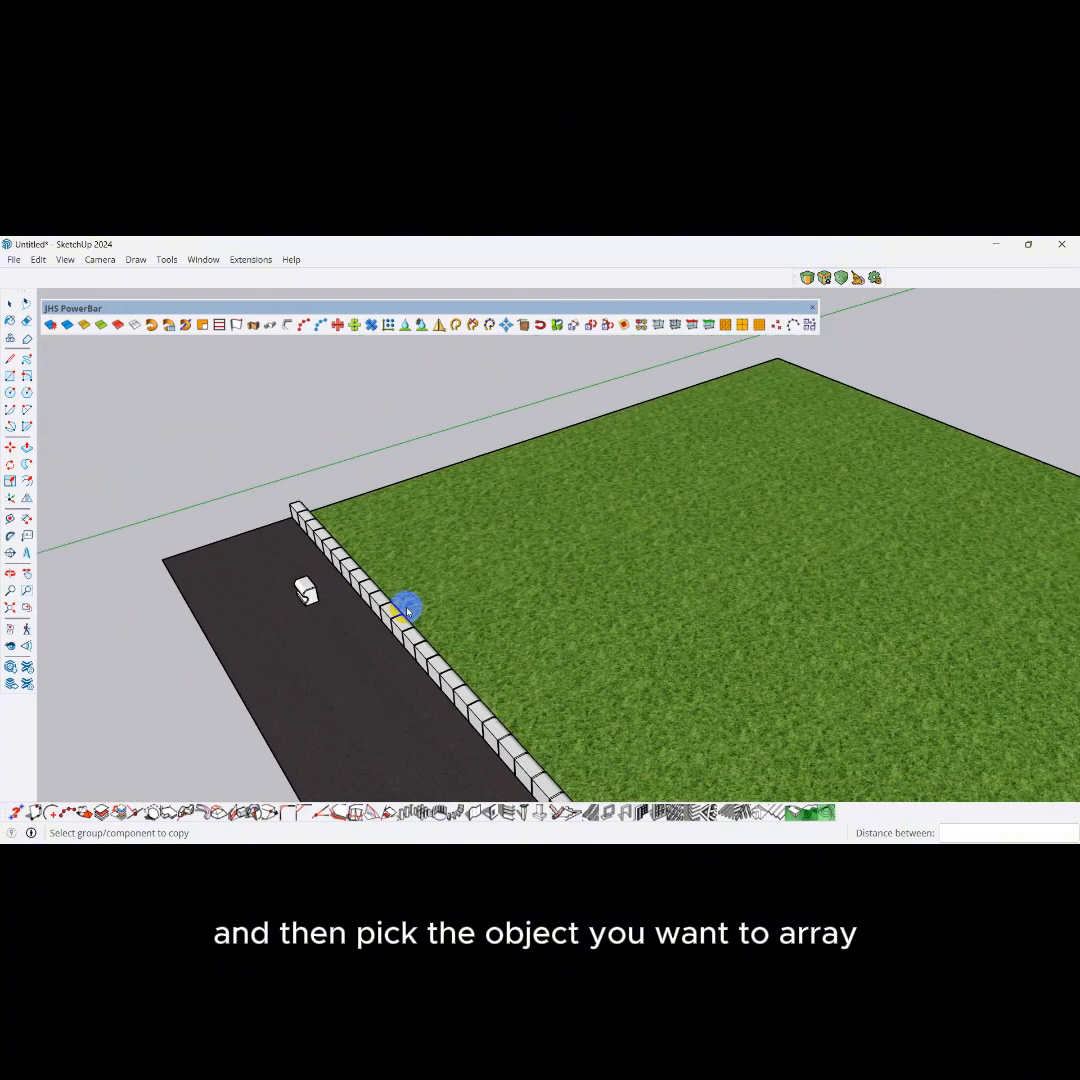
Inspect the arrayed blocks along the straight and curved parts of the curb, checking which way their profile faces.
{"action": "middle_click_drag", "start_coordinate": [405, 607], "coordinate": [169, 557]}
{"action": "scroll", "coordinate": [200, 568], "scroll_direction": "down", "scroll_amount": 3}
{"action": "middle_click_drag", "start_coordinate": [318, 603], "coordinate": [535, 572]}
{"action": "scroll", "coordinate": [310, 573], "scroll_direction": "up", "scroll_amount": 4}
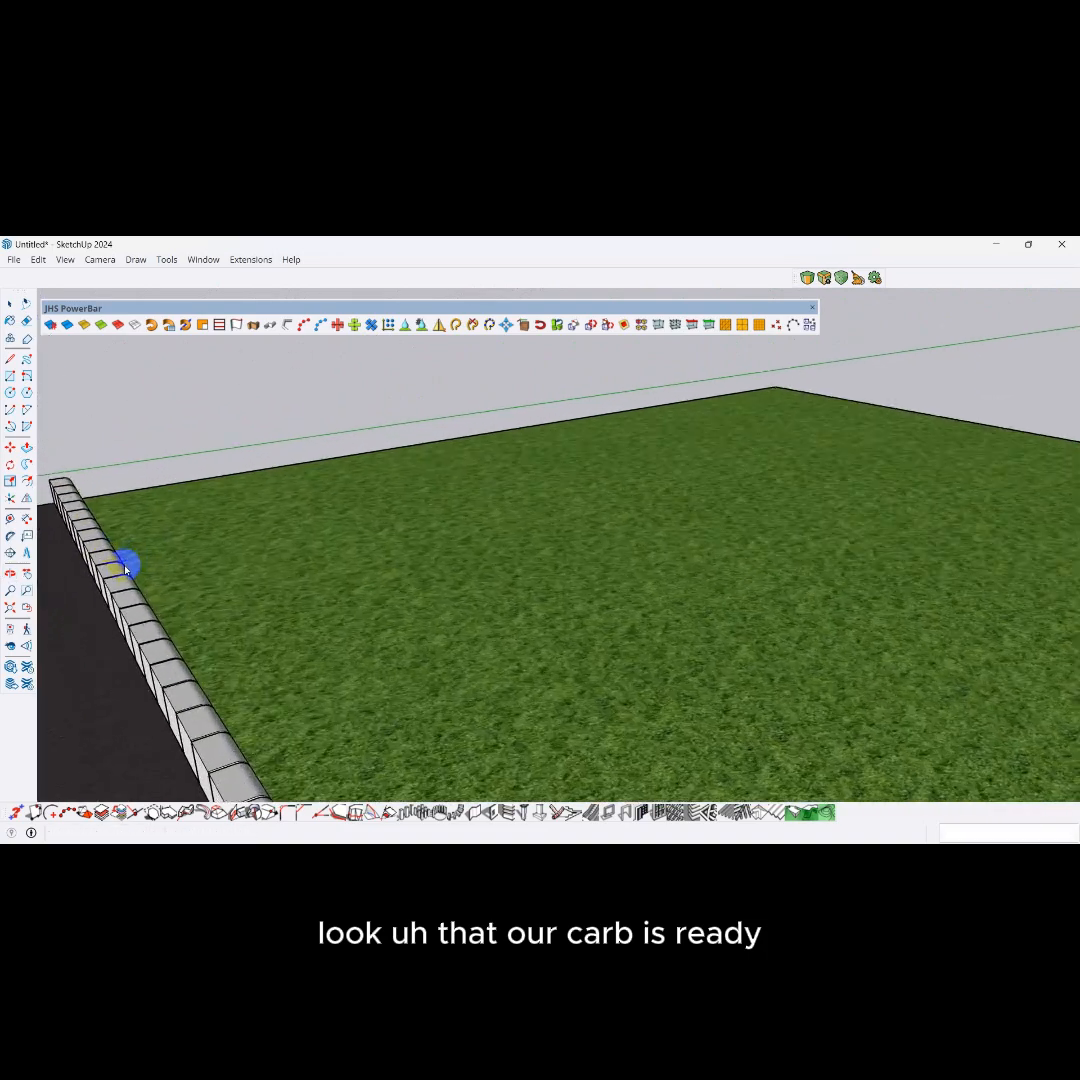
{"action": "middle_click_drag", "start_coordinate": [128, 562], "coordinate": [308, 550]}
{"action": "scroll", "coordinate": [335, 585], "scroll_direction": "down", "scroll_amount": 5}
{"action": "middle_click_drag", "start_coordinate": [486, 660], "coordinate": [369, 598]}
{"action": "scroll", "coordinate": [306, 631], "scroll_direction": "up", "scroll_amount": 6}
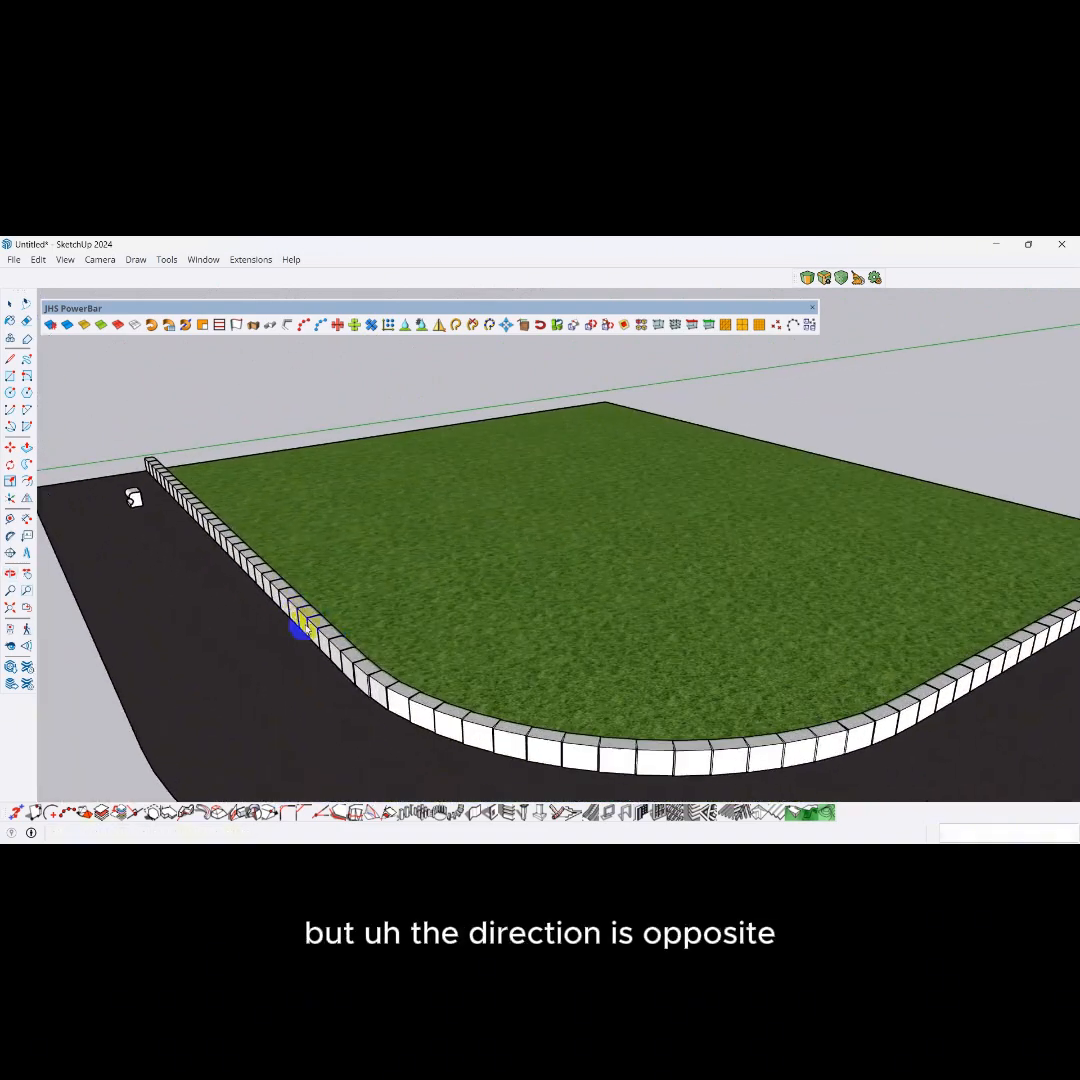
Undo the array of curb blocks along the edge between road and grass, keeping the original block.
{"action": "middle_click_drag", "start_coordinate": [222, 537], "coordinate": [357, 578]}
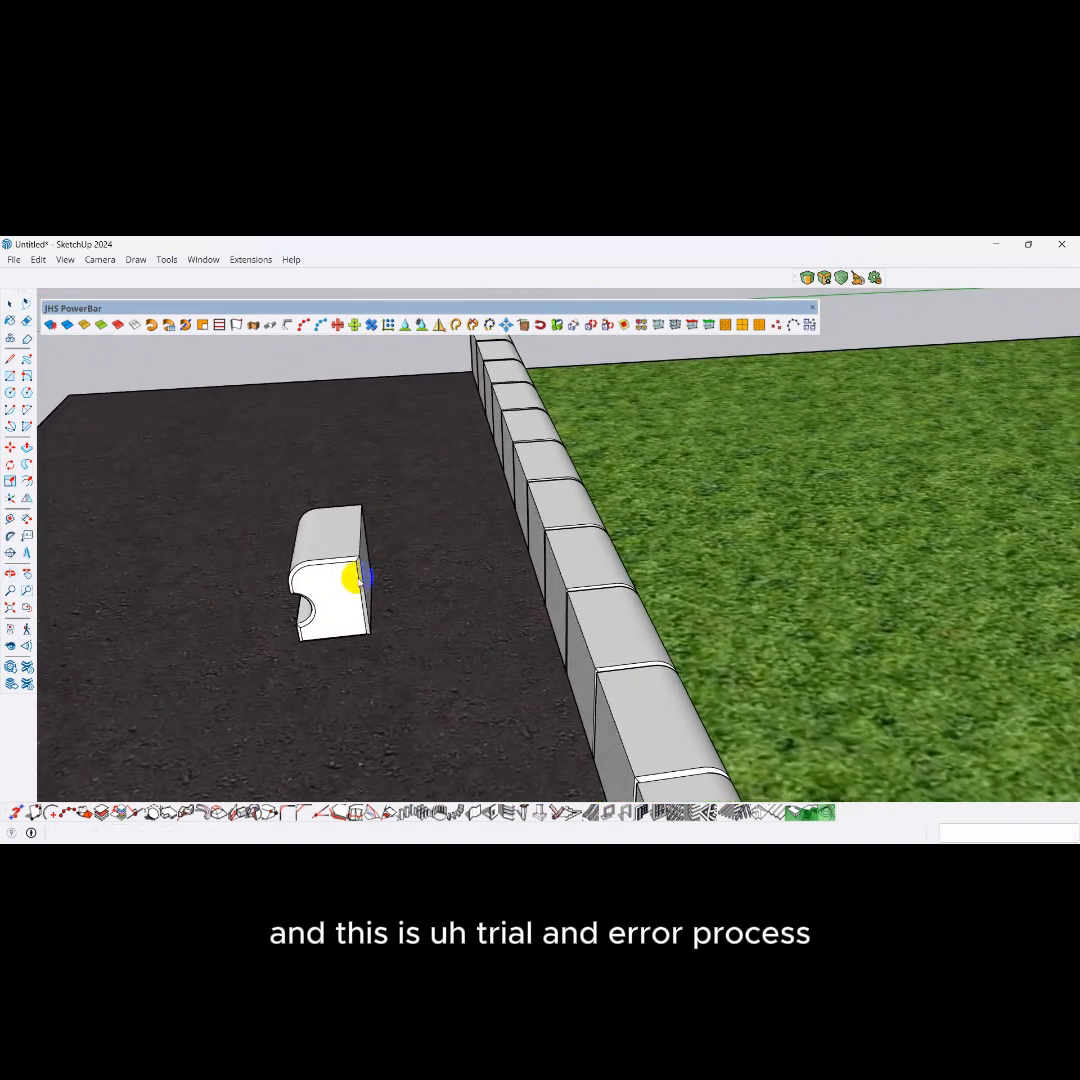
{"action": "scroll", "coordinate": [357, 578], "scroll_direction": "down", "scroll_amount": 5}
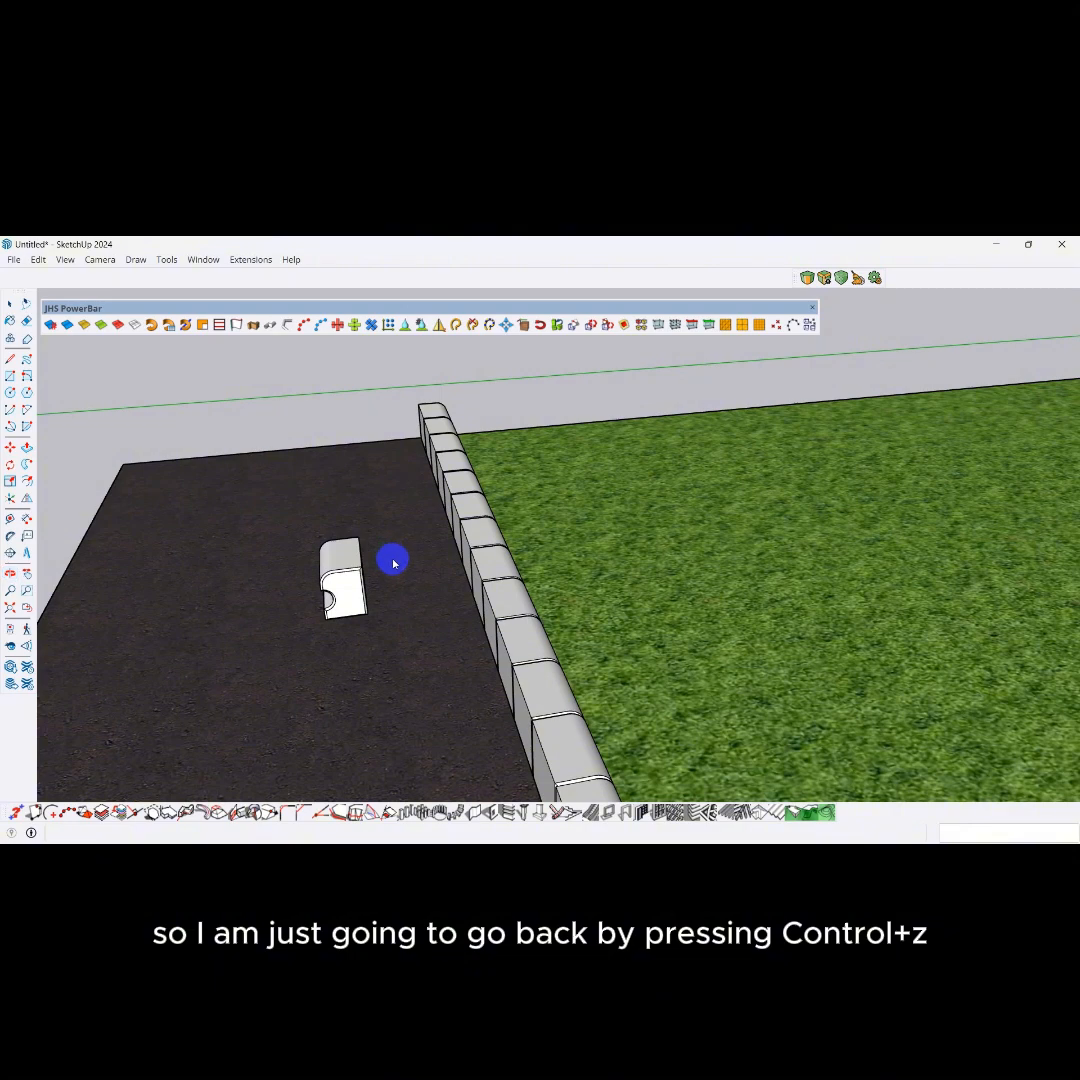
{"action": "key", "text": "ctrl+z"}
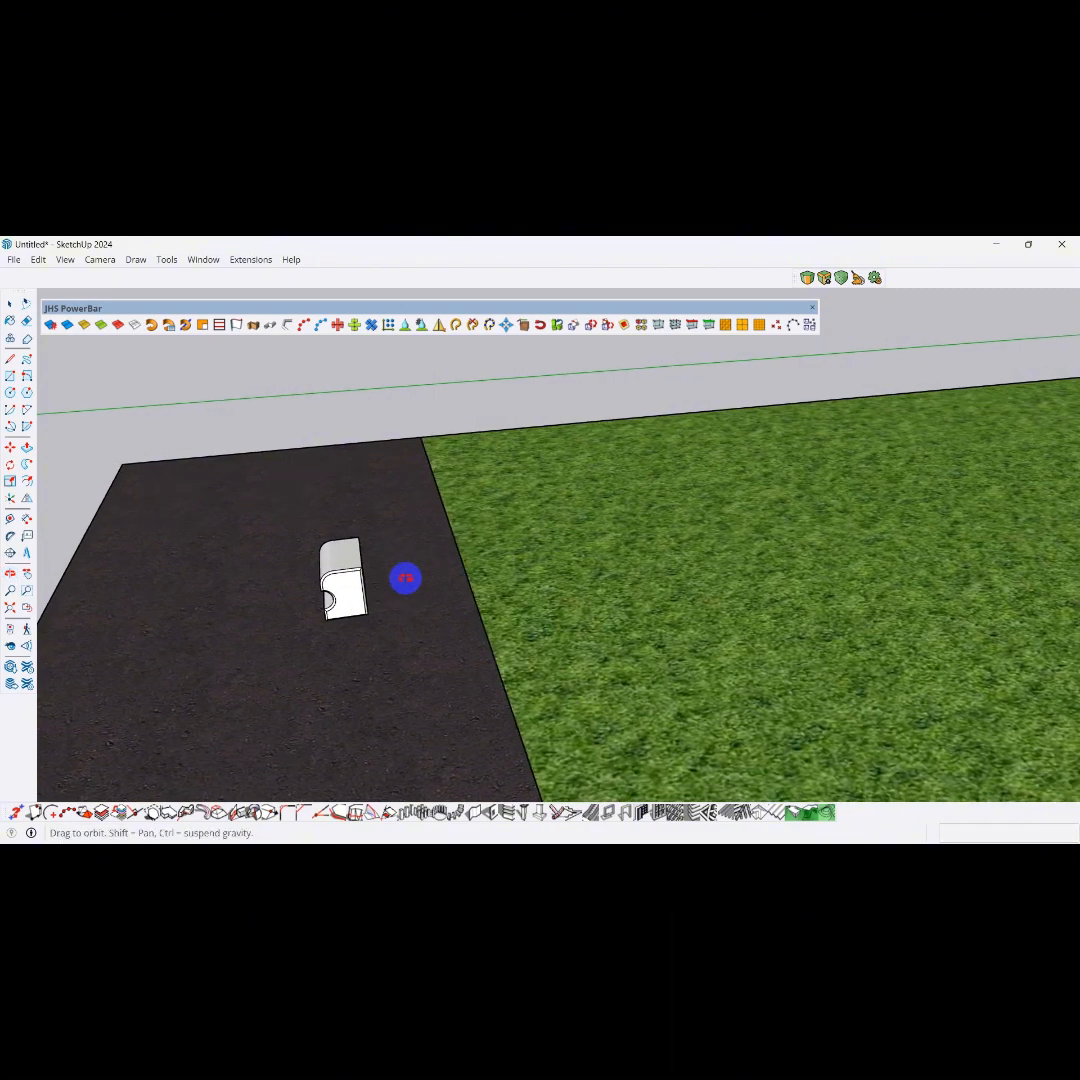
Change the axes of the curb block component so the green axis points the opposite way, away from the grass.
{"action": "scroll", "coordinate": [405, 579], "scroll_direction": "up", "scroll_amount": 2}
{"action": "left_click", "coordinate": [350, 572]}
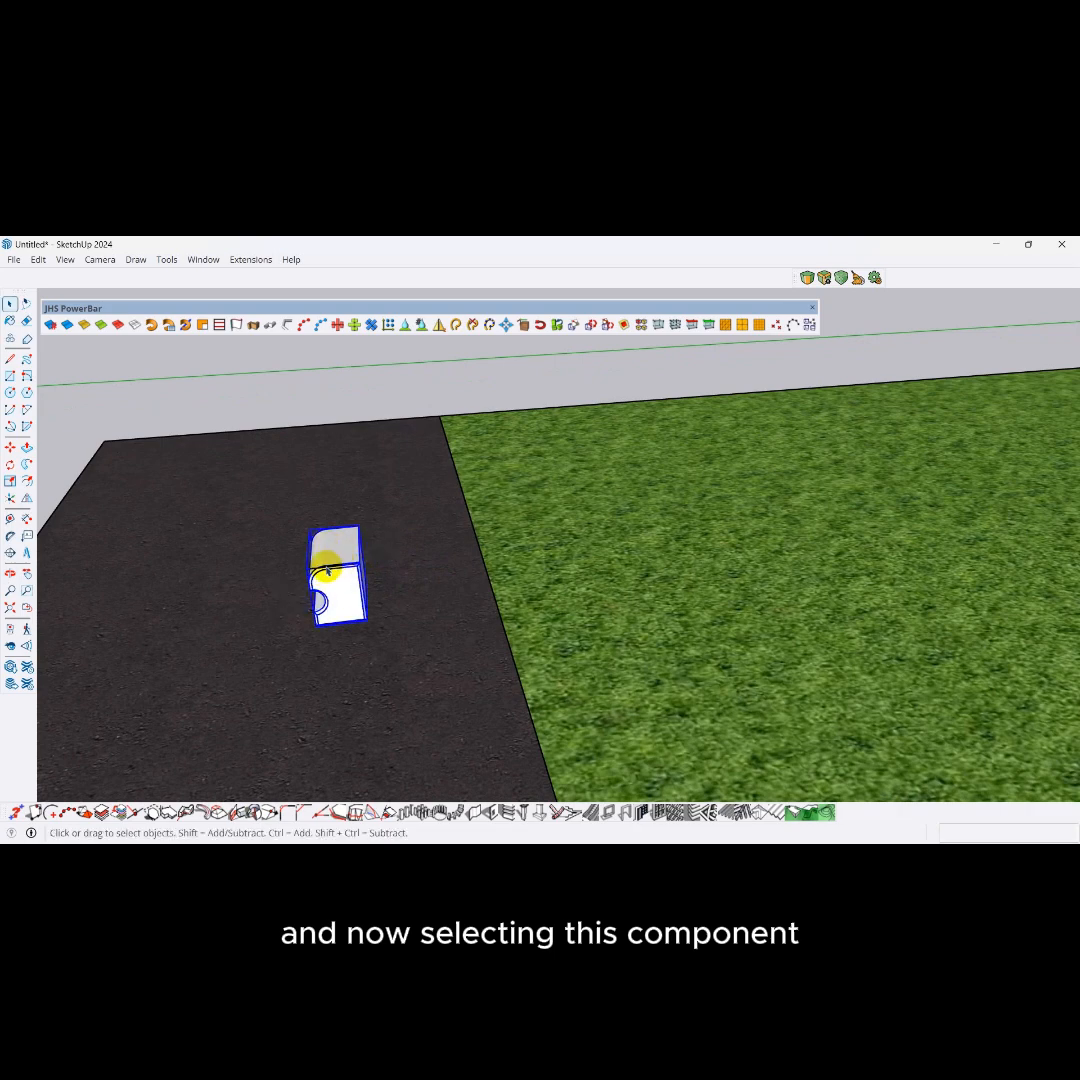
{"action": "scroll", "coordinate": [330, 571], "scroll_direction": "up", "scroll_amount": 1}
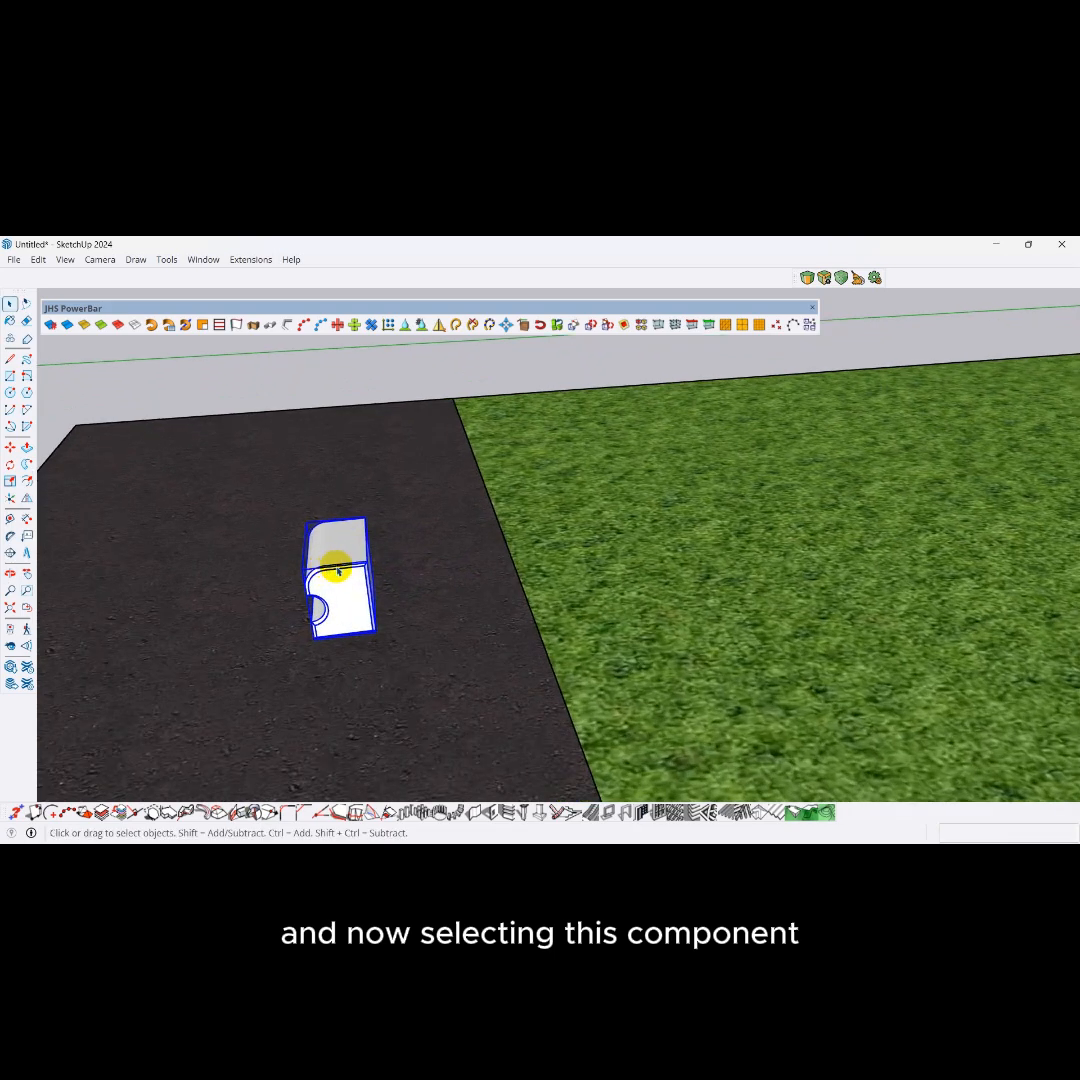
{"action": "right_click", "coordinate": [338, 570]}
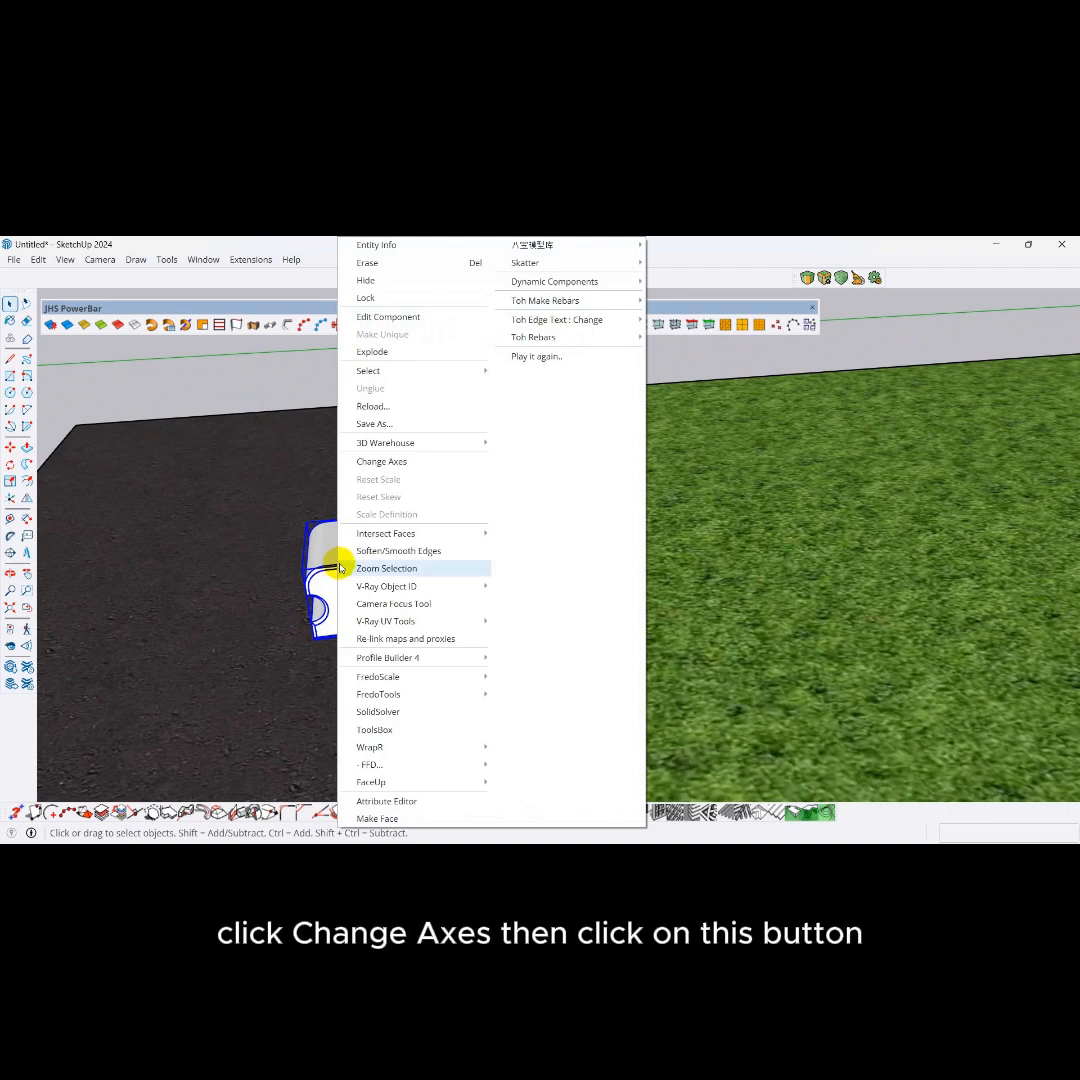
{"action": "left_click", "coordinate": [391, 460]}
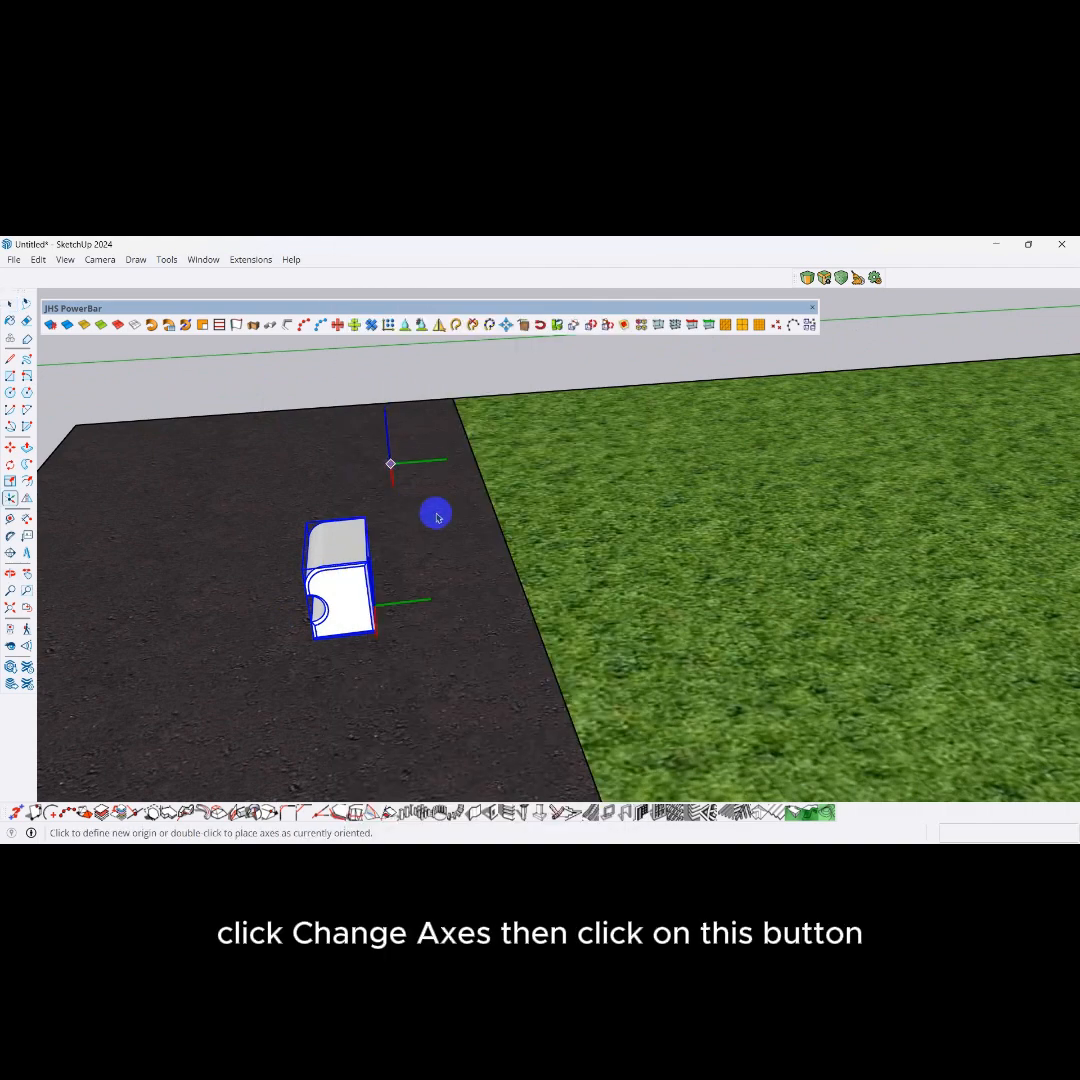
{"action": "middle_click_drag", "start_coordinate": [436, 516], "coordinate": [309, 552]}
{"action": "scroll", "coordinate": [373, 558], "scroll_direction": "up", "scroll_amount": 3}
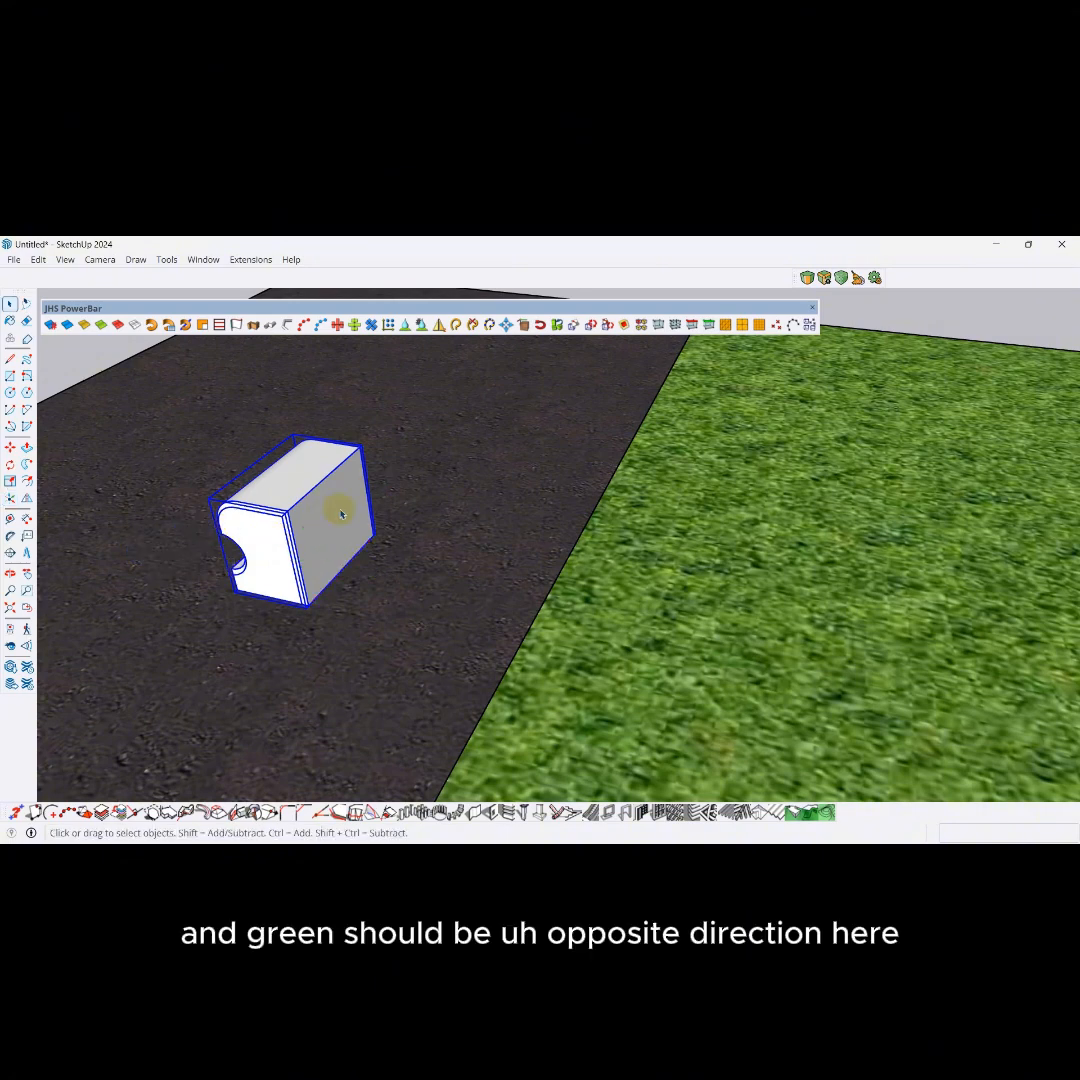
Copy the reoriented curb block along the full curved edge between road and grass with Copy Component Along Path.
{"action": "scroll", "coordinate": [341, 514], "scroll_direction": "down", "scroll_amount": 5}
{"action": "middle_click_drag", "start_coordinate": [310, 537], "coordinate": [445, 562]}
{"action": "scroll", "coordinate": [361, 620], "scroll_direction": "up", "scroll_amount": 3}
{"action": "middle_click_drag", "start_coordinate": [361, 620], "coordinate": [378, 574]}
{"action": "scroll", "coordinate": [384, 586], "scroll_direction": "down", "scroll_amount": 5}
{"action": "scroll", "coordinate": [378, 573], "scroll_direction": "up", "scroll_amount": 3}
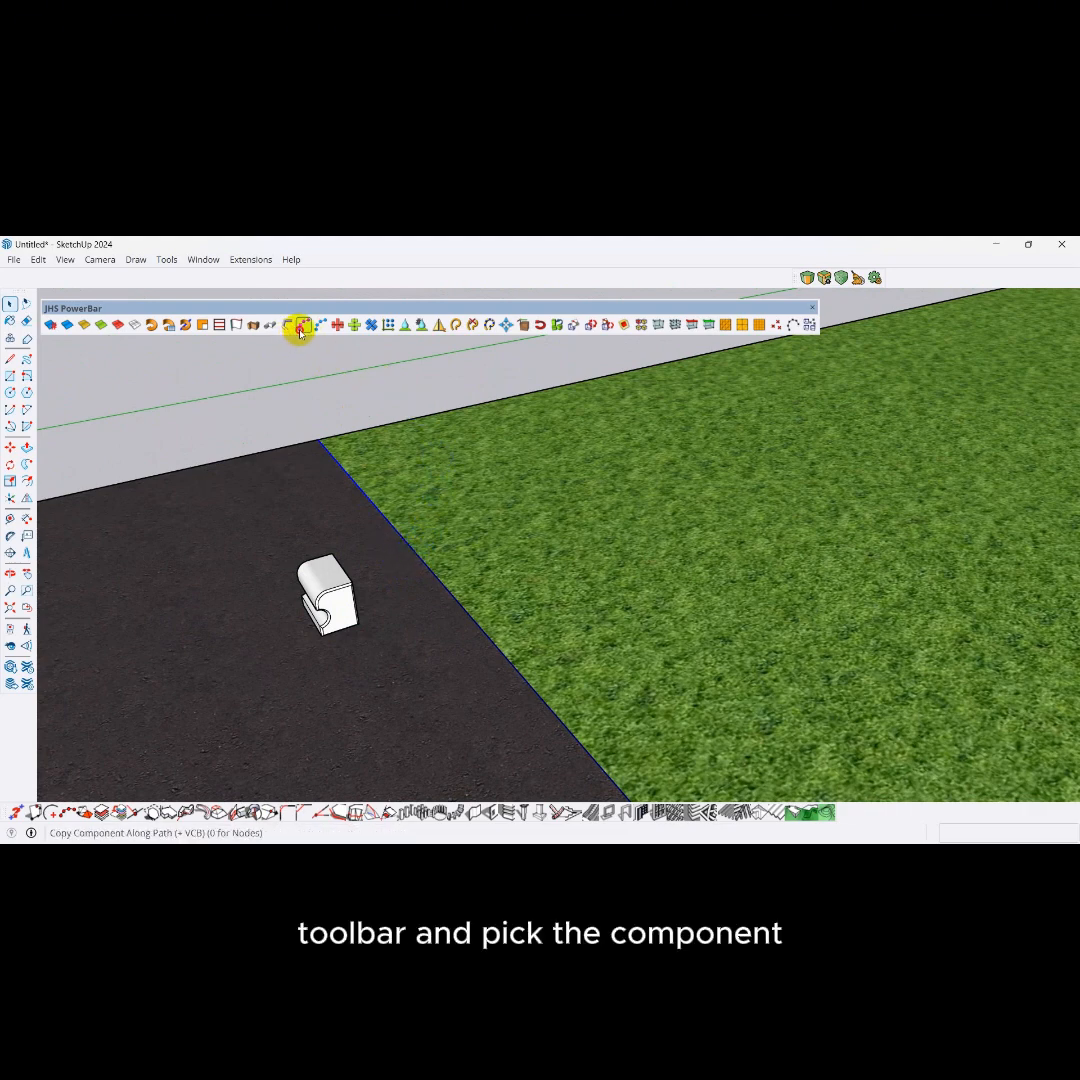
{"action": "left_click", "coordinate": [328, 590]}
{"action": "mouse_move", "coordinate": [328, 590]}
{"action": "middle_mouse_down"}
{"action": "mouse_move", "coordinate": [330, 578]}
{"action": "mouse_move", "coordinate": [386, 656]}
{"action": "mouse_move", "coordinate": [496, 630]}
{"action": "mouse_move", "coordinate": [265, 542]}
{"action": "mouse_move", "coordinate": [393, 634]}
{"action": "mouse_move", "coordinate": [350, 660]}
{"action": "mouse_move", "coordinate": [307, 651]}
{"action": "mouse_move", "coordinate": [354, 620]}
{"action": "mouse_move", "coordinate": [357, 706]}
{"action": "mouse_move", "coordinate": [552, 633]}
{"action": "mouse_move", "coordinate": [521, 687]}
{"action": "mouse_move", "coordinate": [516, 620]}
{"action": "mouse_move", "coordinate": [540, 644]}
{"action": "mouse_move", "coordinate": [520, 670]}
{"action": "mouse_move", "coordinate": [477, 646]}
{"action": "mouse_move", "coordinate": [494, 682]}
{"action": "mouse_move", "coordinate": [545, 625]}
{"action": "mouse_move", "coordinate": [516, 612]}
{"action": "mouse_move", "coordinate": [294, 650]}
{"action": "mouse_move", "coordinate": [410, 610]}
{"action": "mouse_move", "coordinate": [330, 646]}
{"action": "mouse_move", "coordinate": [345, 559]}
{"action": "mouse_move", "coordinate": [289, 603]}
{"action": "mouse_move", "coordinate": [308, 600]}
{"action": "mouse_move", "coordinate": [321, 615]}
{"action": "mouse_move", "coordinate": [325, 586]}
{"action": "mouse_move", "coordinate": [374, 564]}
{"action": "mouse_move", "coordinate": [392, 603]}
{"action": "mouse_move", "coordinate": [374, 632]}
{"action": "mouse_move", "coordinate": [405, 610]}
{"action": "mouse_move", "coordinate": [369, 629]}
{"action": "mouse_move", "coordinate": [450, 614]}
{"action": "mouse_move", "coordinate": [403, 620]}
{"action": "mouse_move", "coordinate": [424, 617]}
{"action": "mouse_move", "coordinate": [345, 604]}
{"action": "middle_mouse_up"}
{"action": "scroll", "coordinate": [357, 706], "scroll_direction": "down", "scroll_amount": 4}
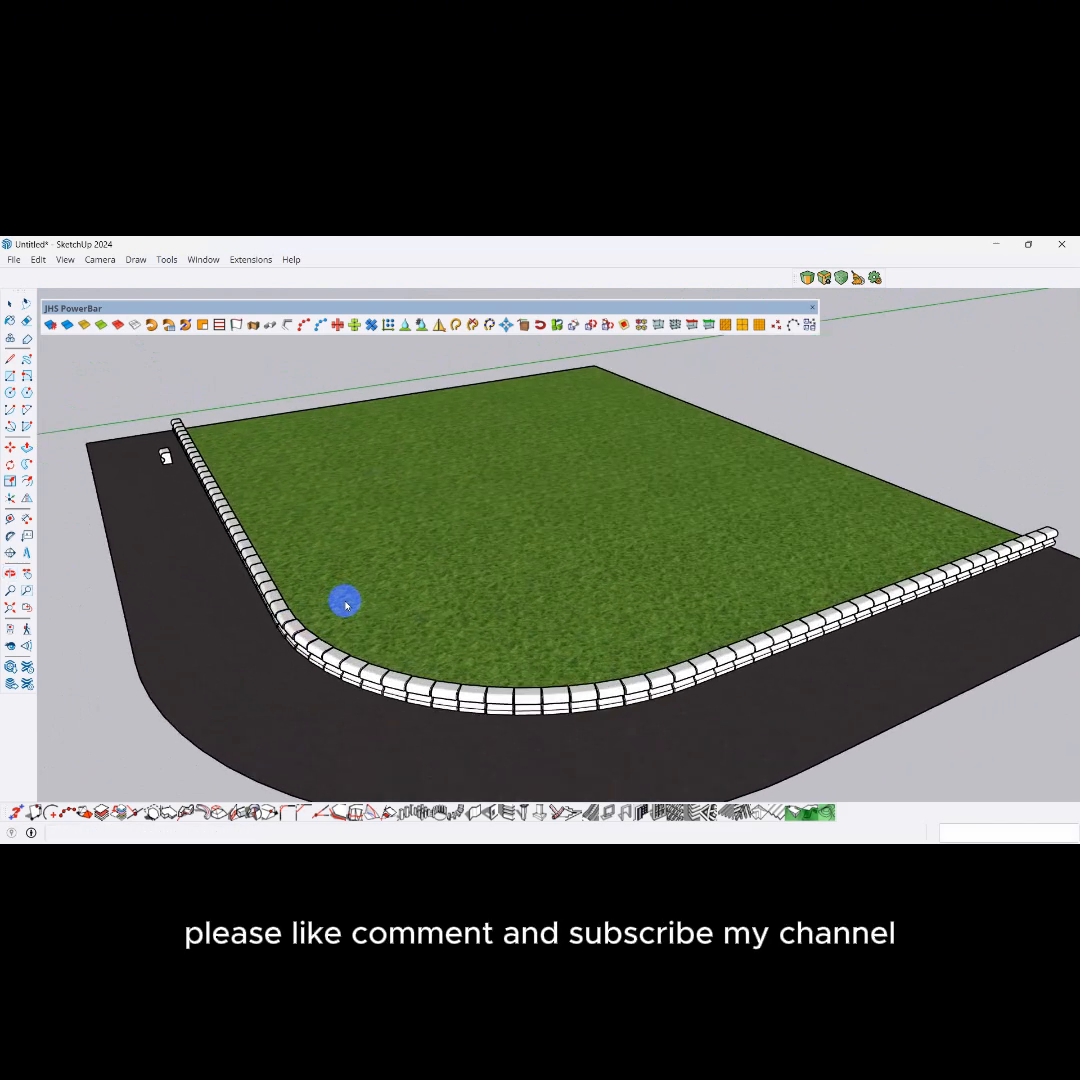